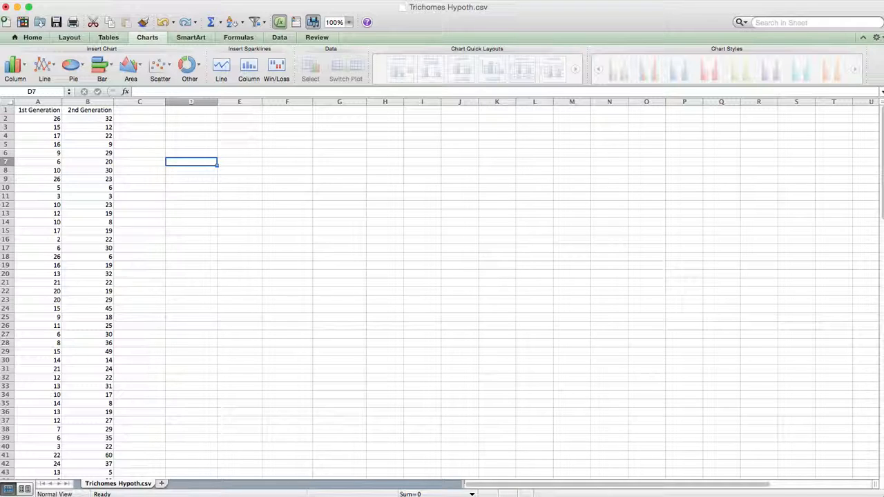
- Save the spreadsheet to the Desktop as a comma-separated values file named Trichomes, accepting the format's limitations
key(super+shift+s)
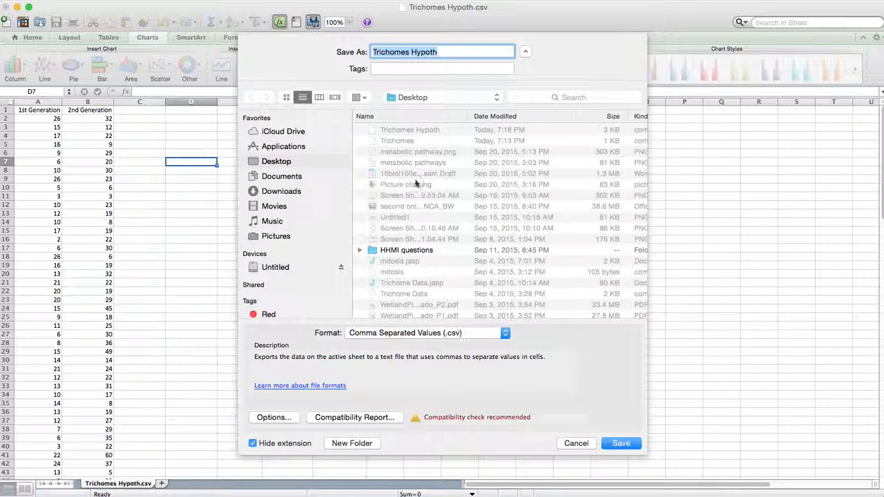
click(445, 51)
double_click(441, 52)
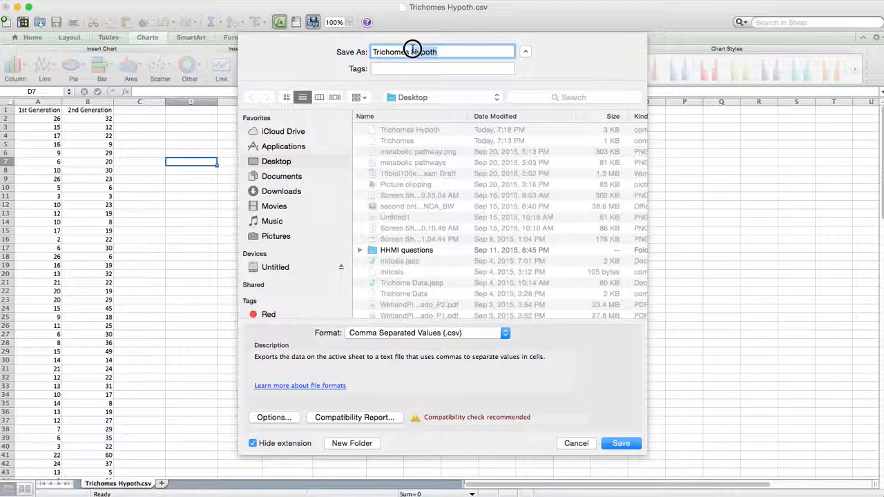
key(BackSpace)
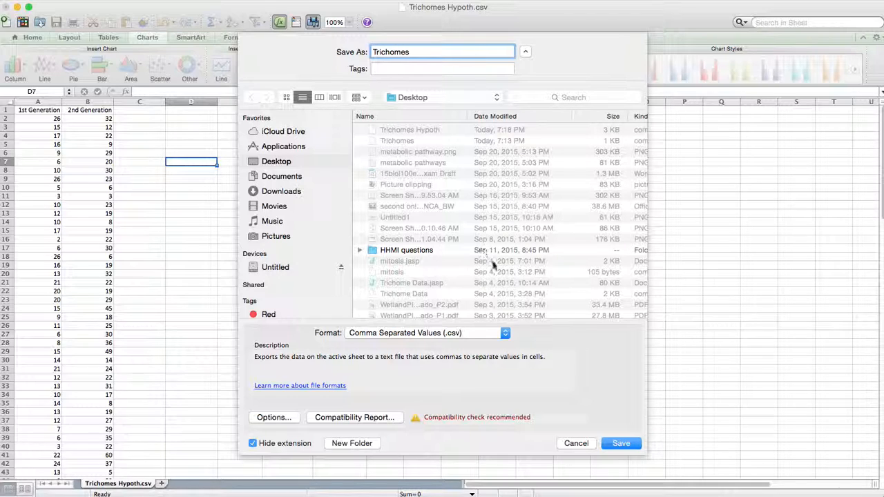
click(614, 440)
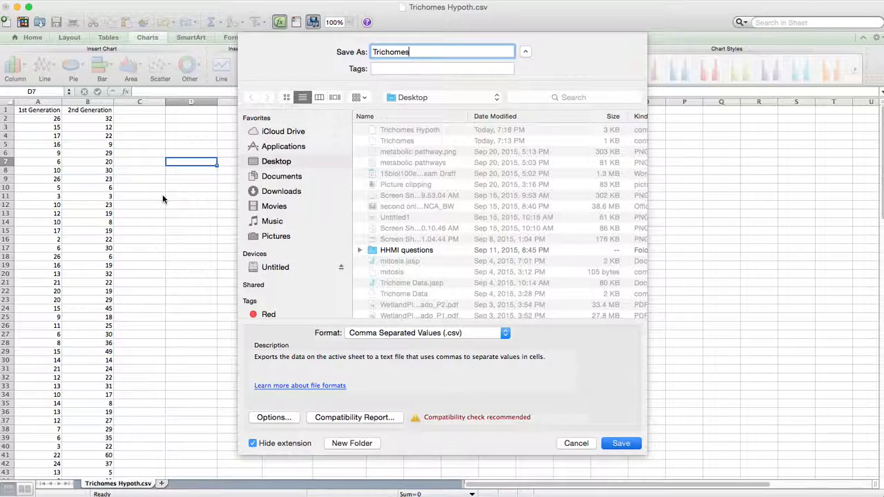
click(526, 101)
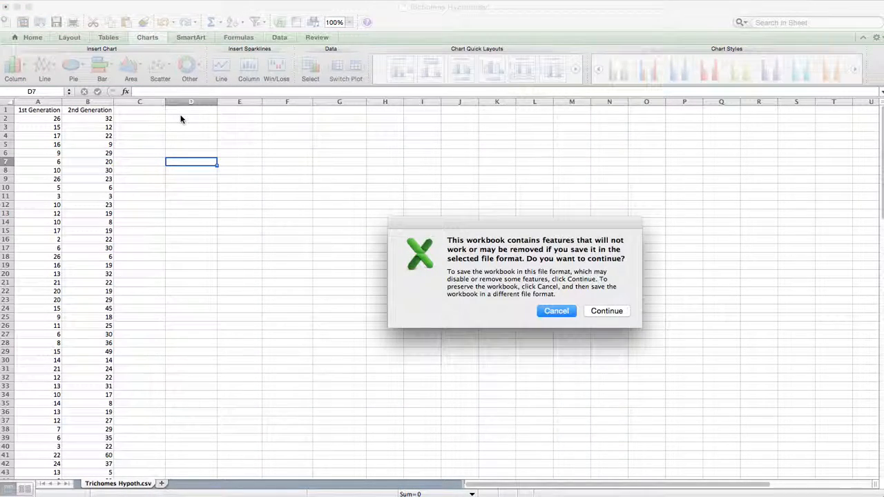
click(595, 311)
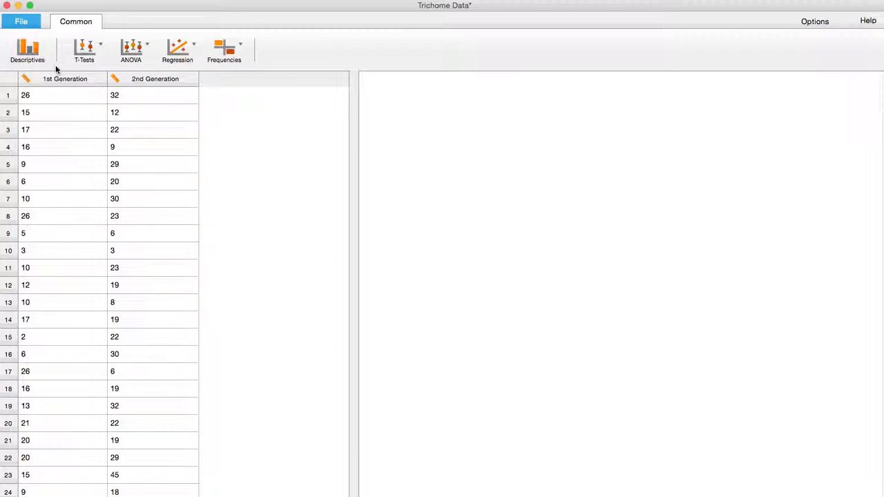
click(24, 24)
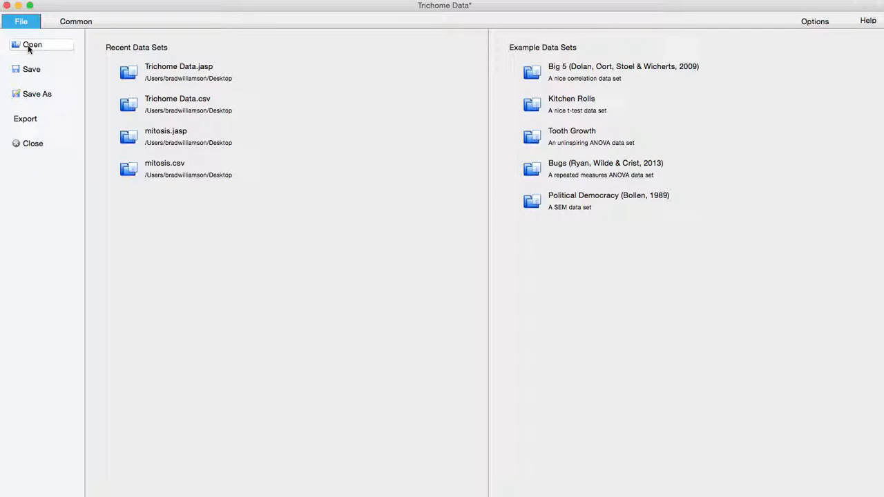
click(148, 65)
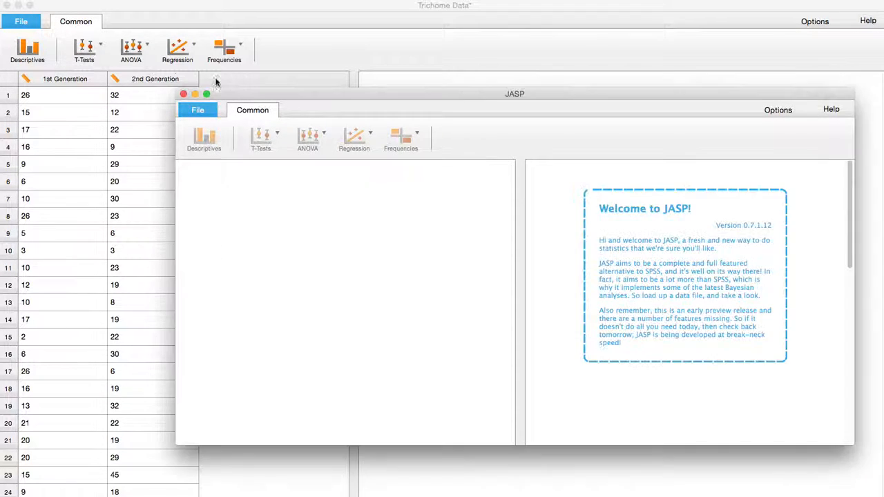
click(183, 94)
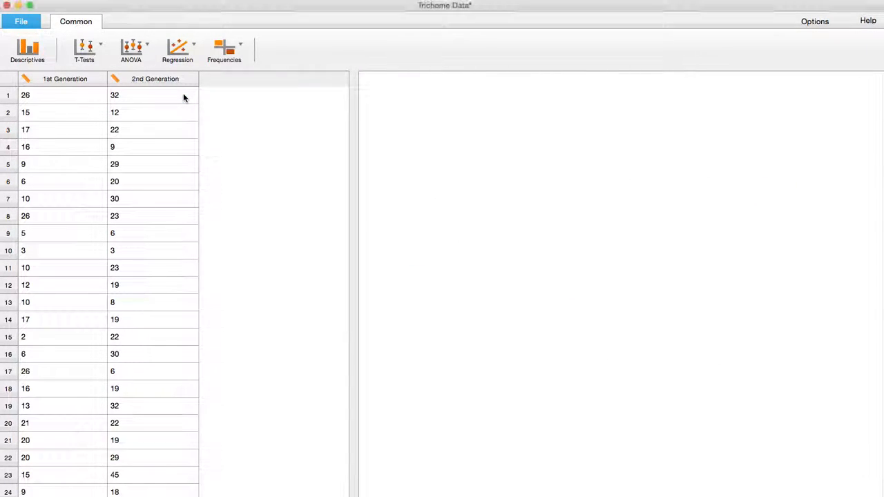
- Run a Descriptives analysis with plots on the 1st Generation and 2nd Generation variables
click(36, 51)
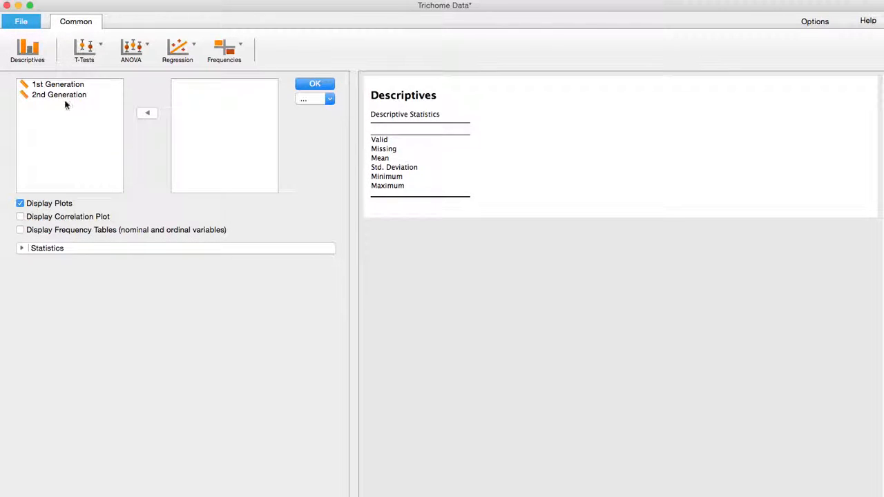
click(54, 86)
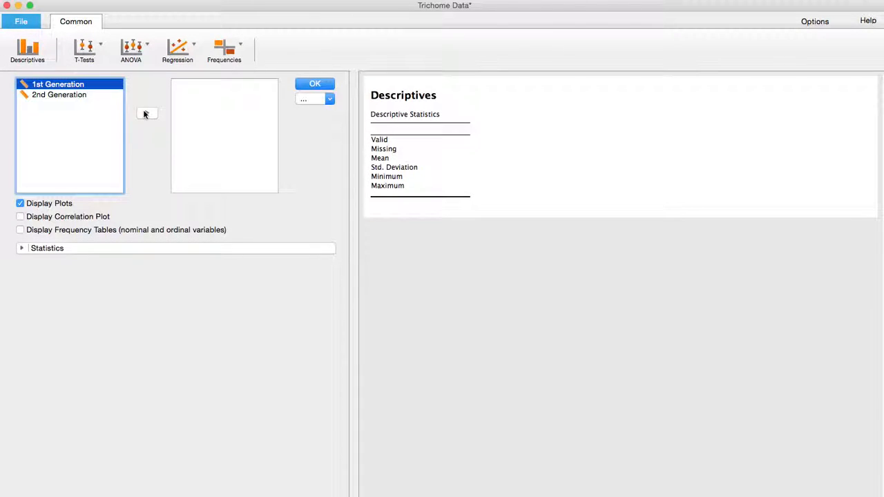
click(146, 113)
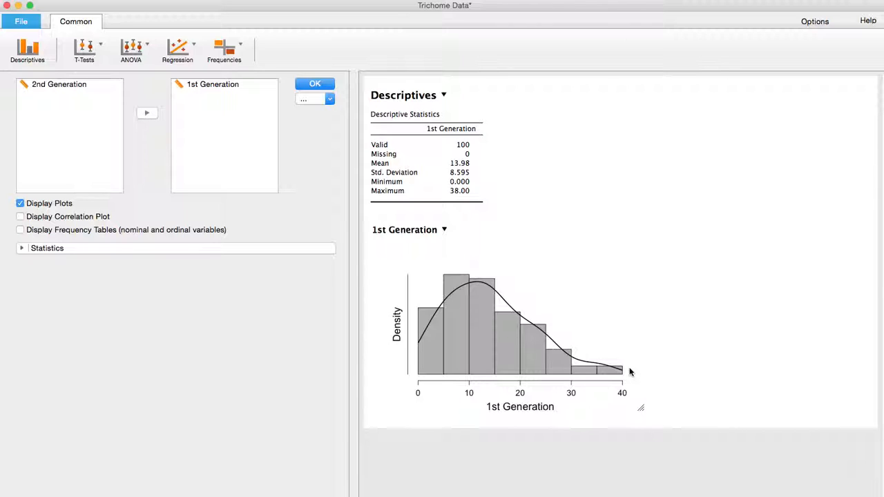
click(42, 84)
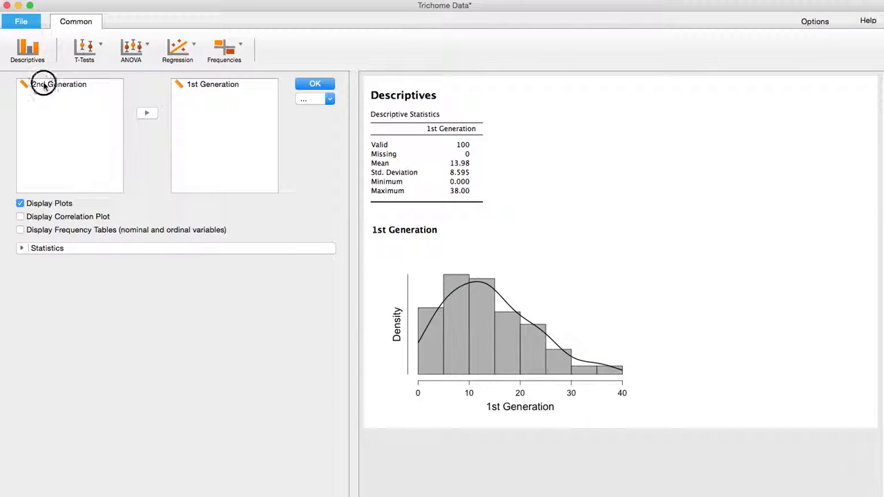
click(146, 113)
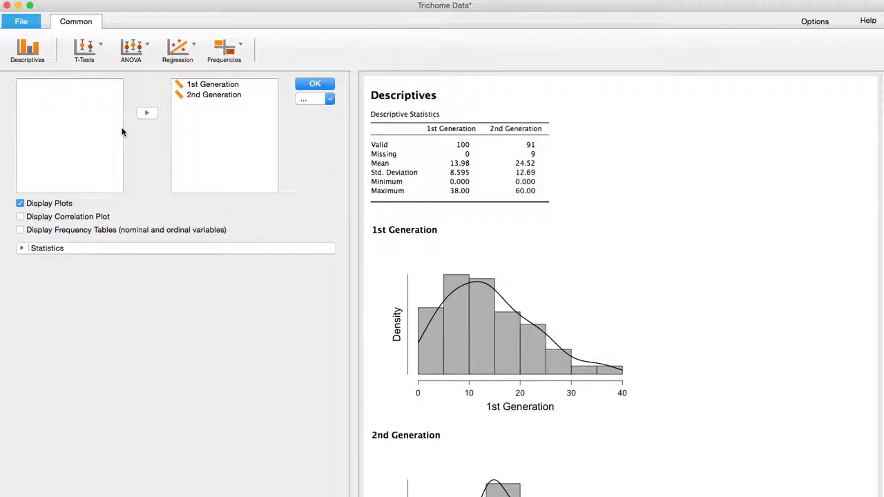
- Copy the whole Descriptives analysis, including the statistics table and both distribution plots
scroll(623, 201, down, 5)
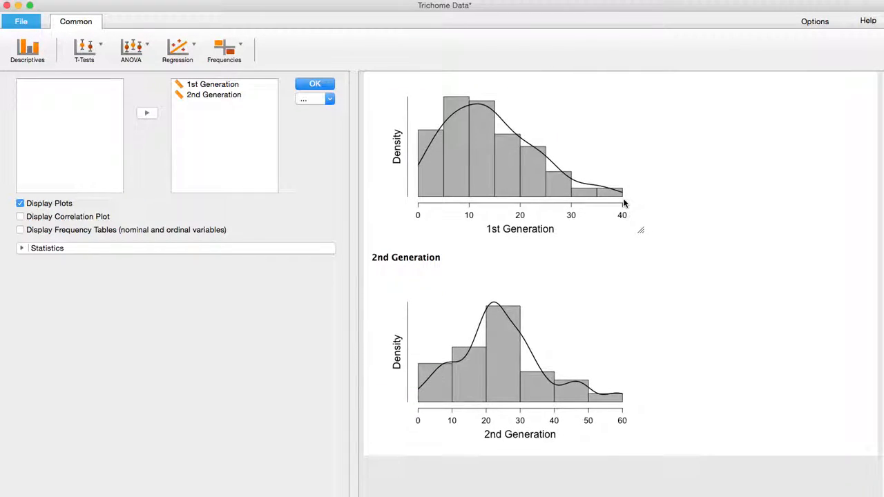
scroll(623, 201, up, 5)
click(445, 96)
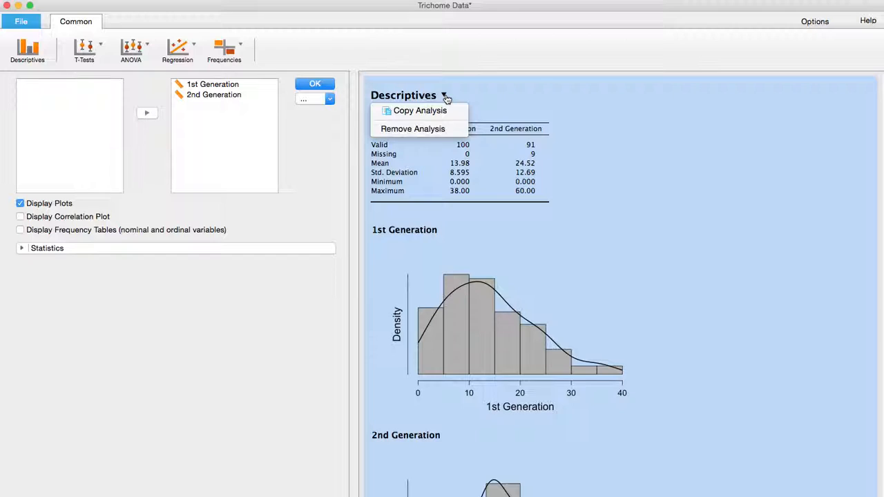
click(427, 111)
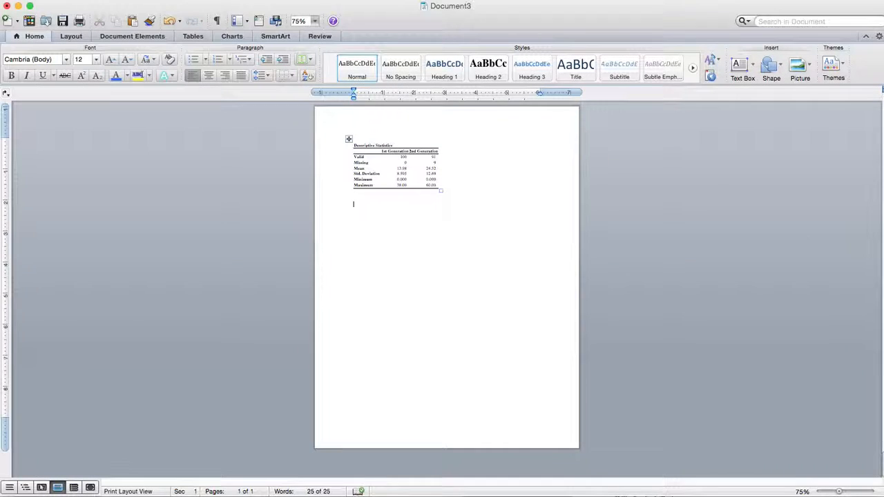
- Delete the pasted statistics table from the Word document, try to paste the analysis again, and close the document
click(349, 139)
key(BackSpace)
right_click(360, 152)
click(385, 181)
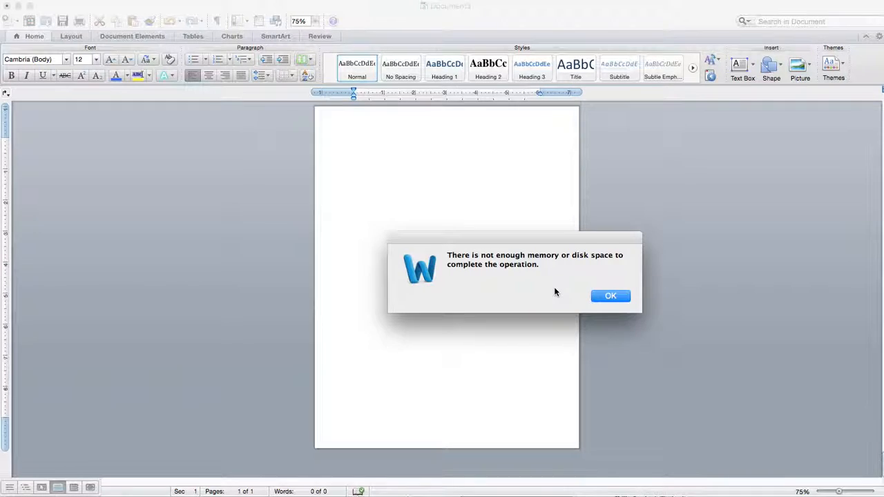
click(610, 295)
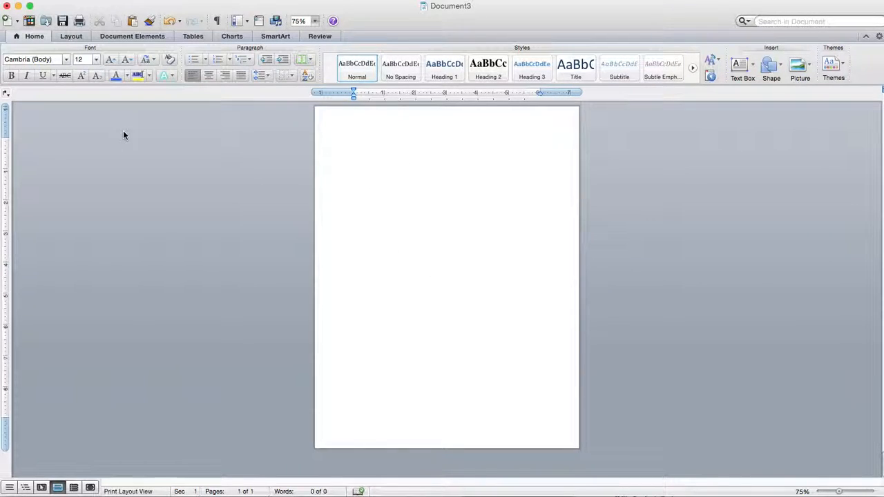
click(7, 6)
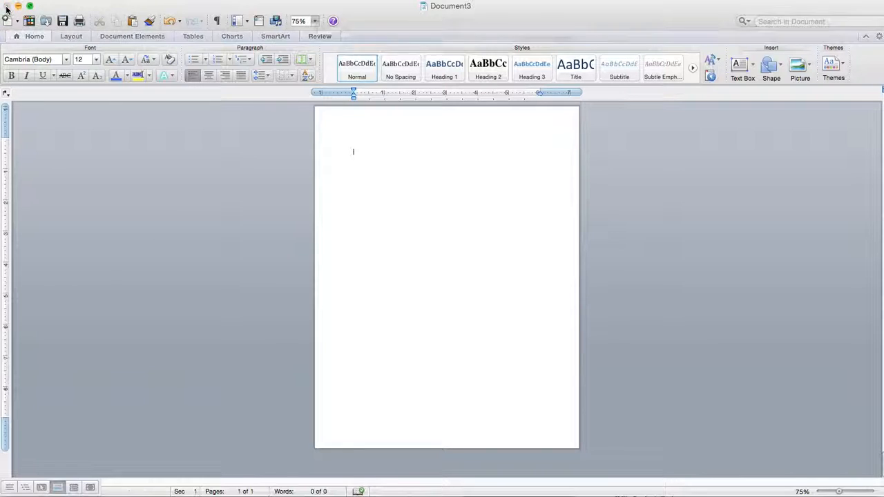
click(405, 82)
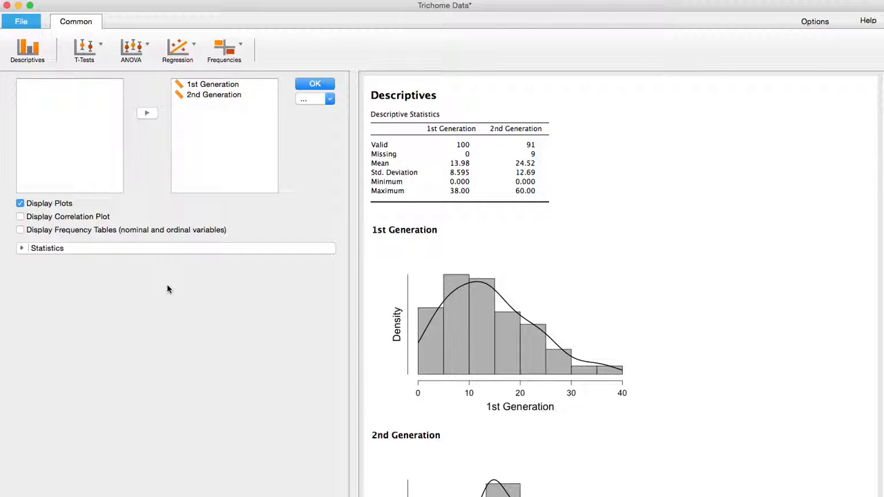
scroll(394, 272, down, 5)
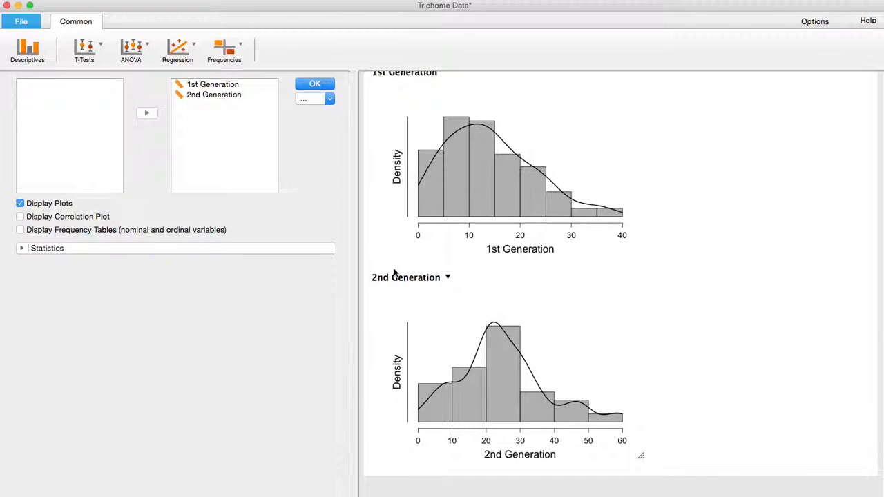
scroll(495, 378, up, 2)
scroll(495, 378, up, 2)
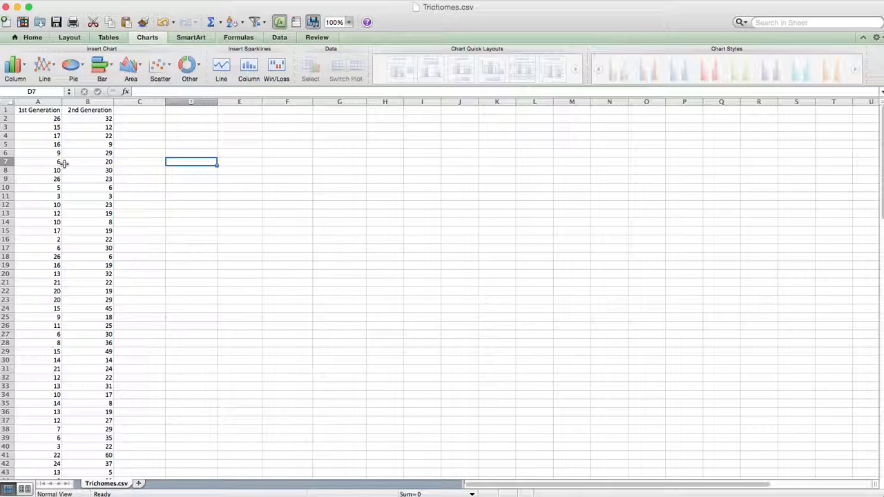
- Insert a blank column before the 1st Generation column in the Trichomes.csv spreadsheet
click(33, 101)
right_click(33, 102)
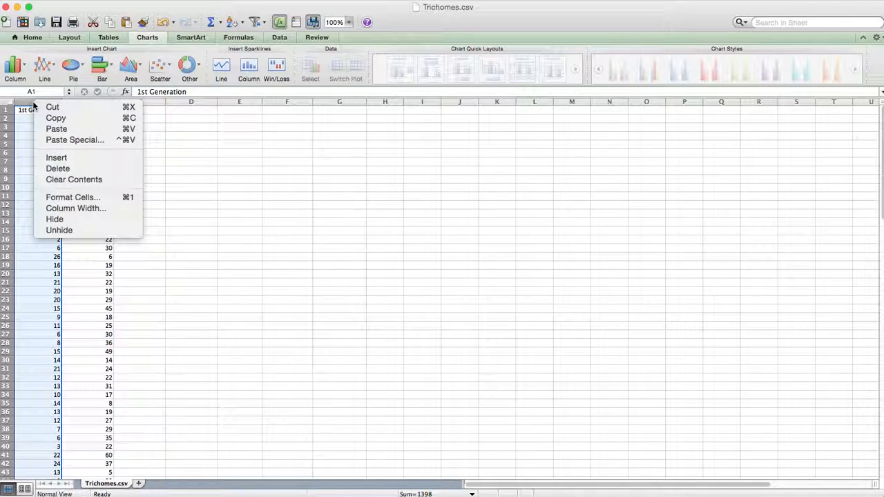
click(56, 158)
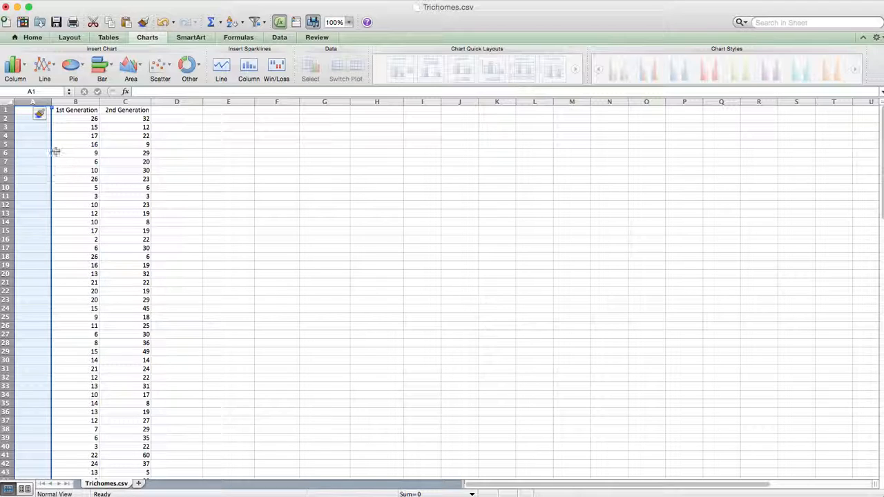
- Copy the 1st Generation heading into cells A2 and A3, widening column A to fit the text
click(76, 110)
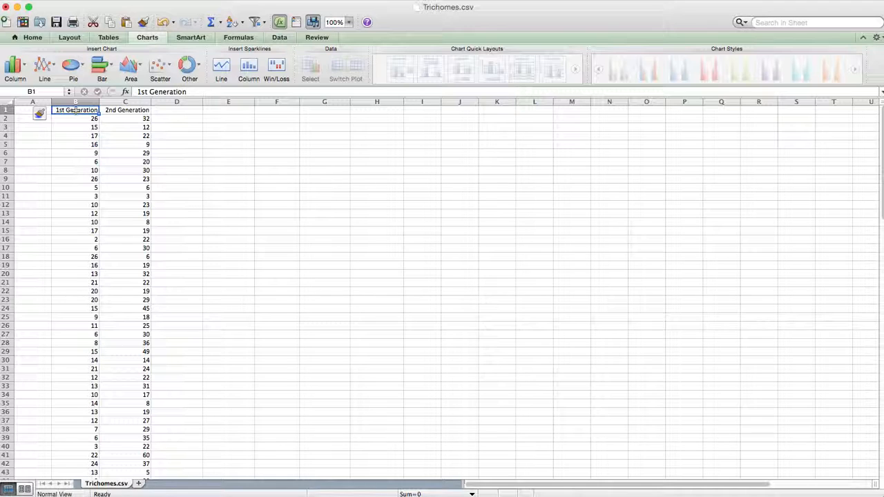
click(26, 119)
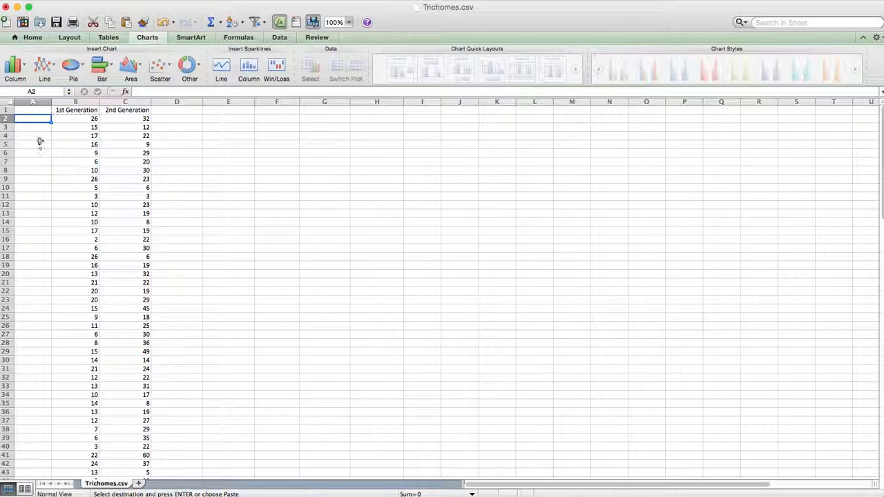
key(super+v)
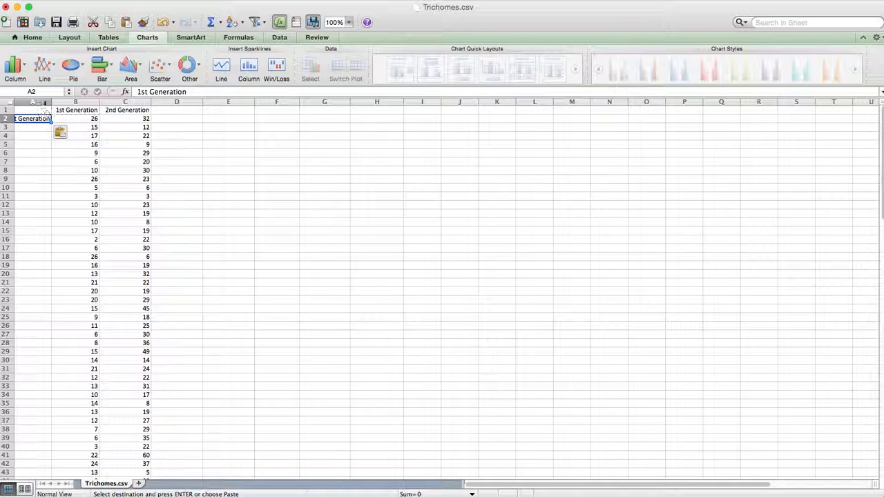
drag(51, 103, 76, 105)
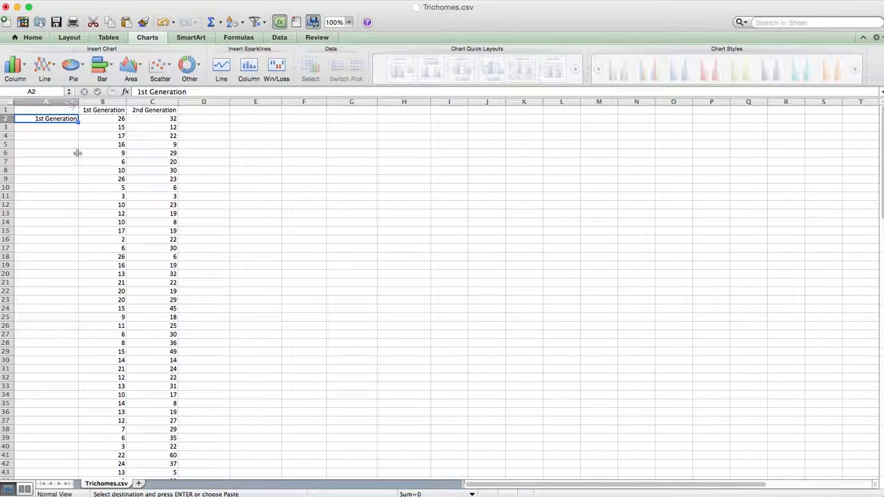
click(47, 130)
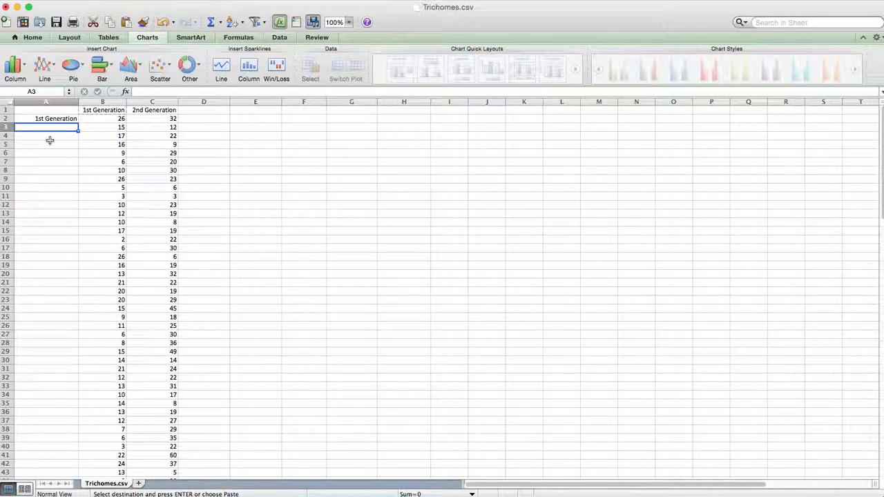
key(super+v)
- Fill the 1st Generation label from A2:A3 down column A alongside the existing data
drag(49, 119, 48, 128)
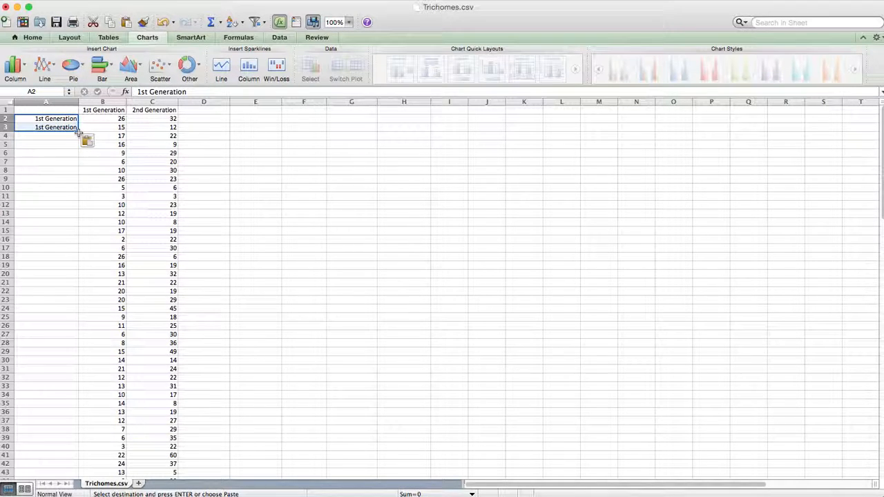
double_click(78, 132)
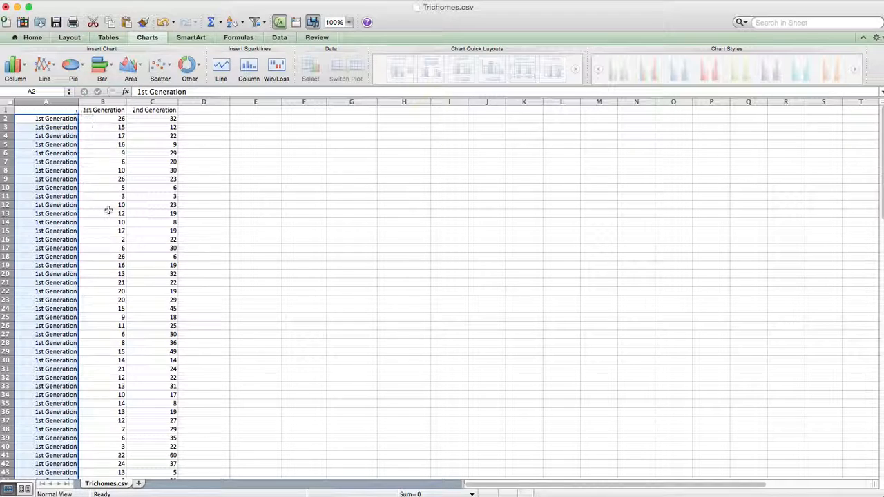
scroll(108, 210, down, 8)
scroll(109, 210, up, 10)
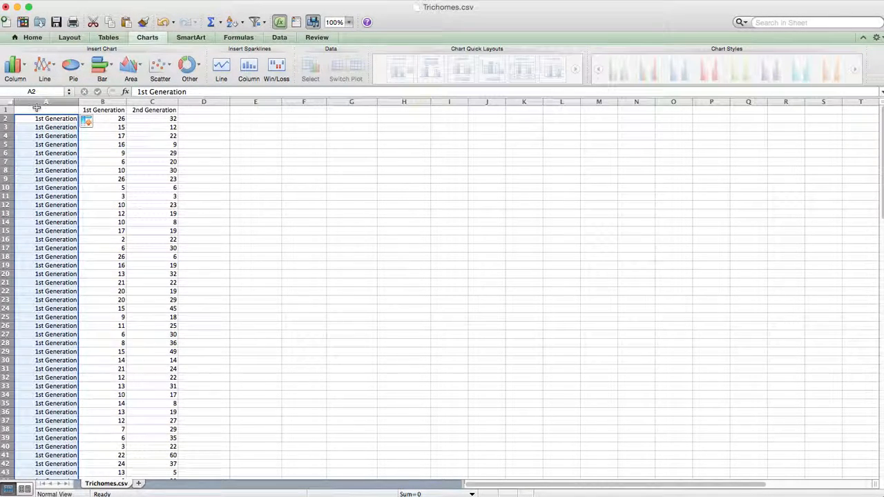
- Enter Generation as the heading of column A in cell A1
click(37, 110)
text(Generation)
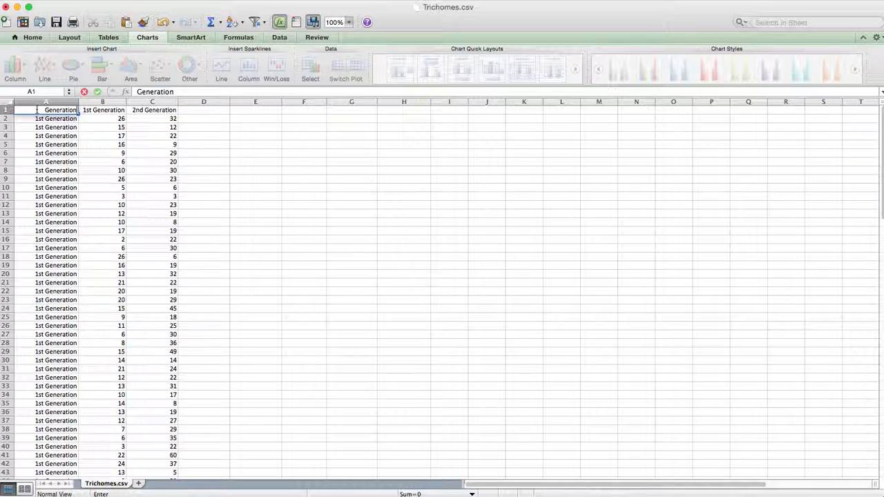
click(90, 114)
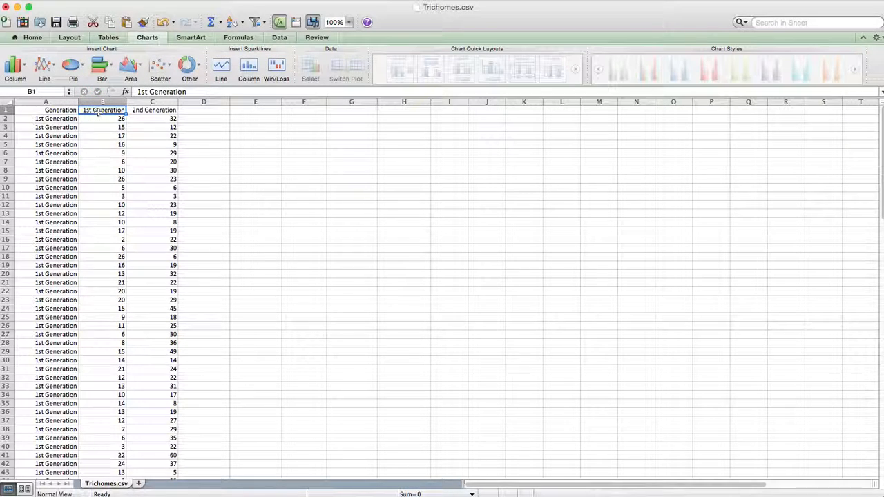
- Change the heading in B1 to Trichome and clear the 2nd Generation heading from C1
text(T)
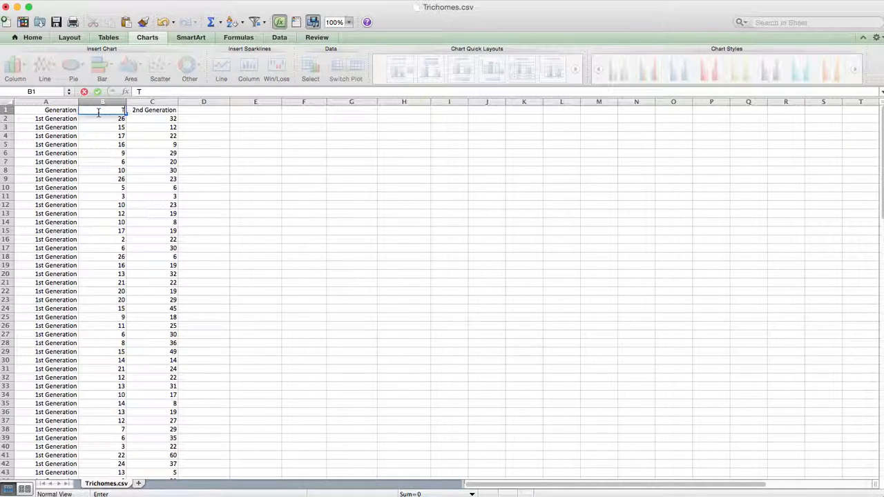
text(richome)
click(155, 112)
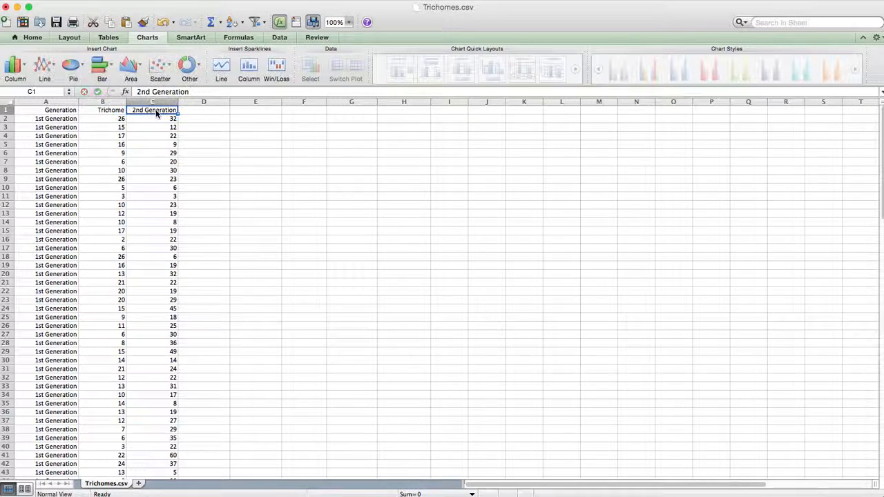
key(BackSpace)
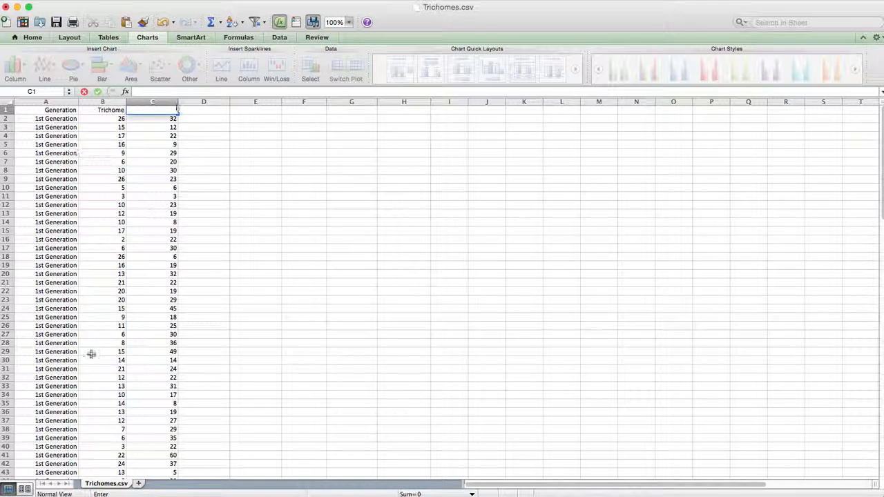
- Cut the second-generation counts in C2:C92, leaving the first-generation counts in column B untouched
click(156, 119)
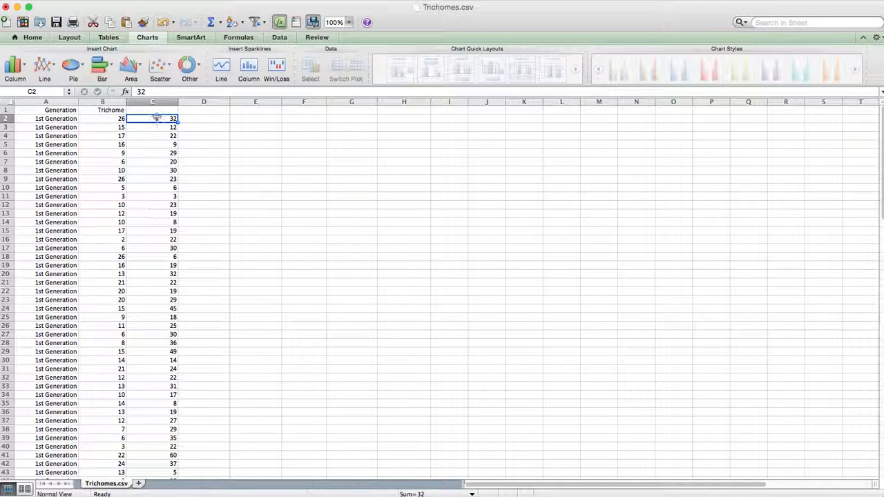
drag(155, 119, 153, 181)
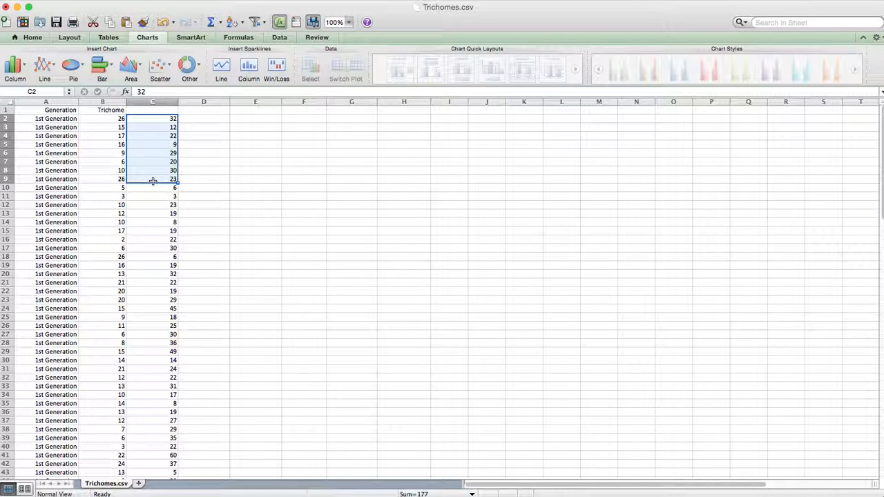
key(super+shift+Down)
scroll(153, 181, up, 15)
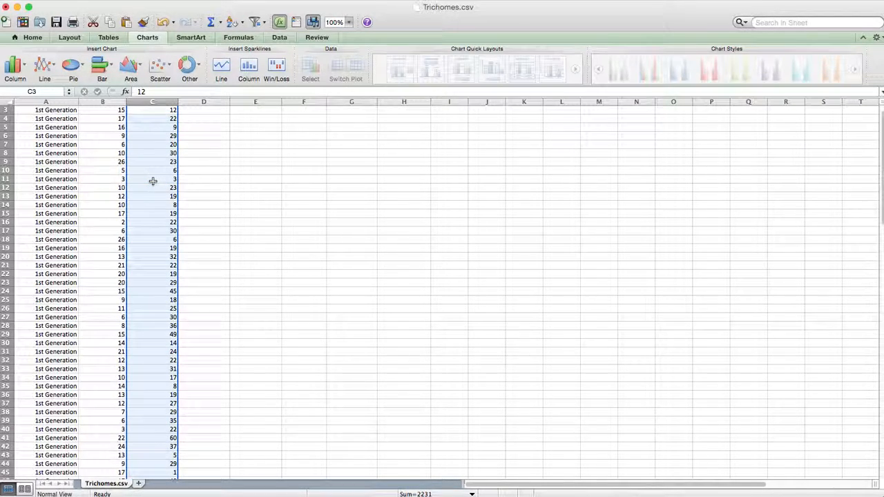
scroll(161, 244, down, 15)
scroll(161, 243, up, 2)
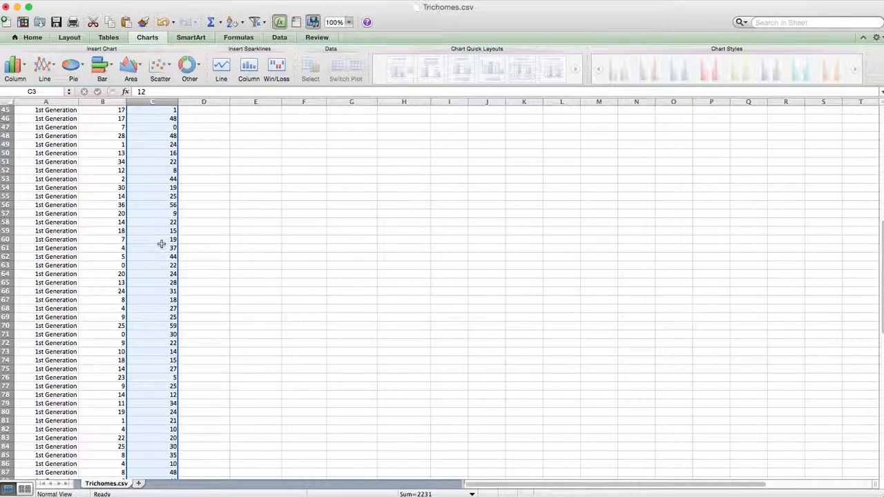
scroll(161, 244, up, 12)
key(super+c)
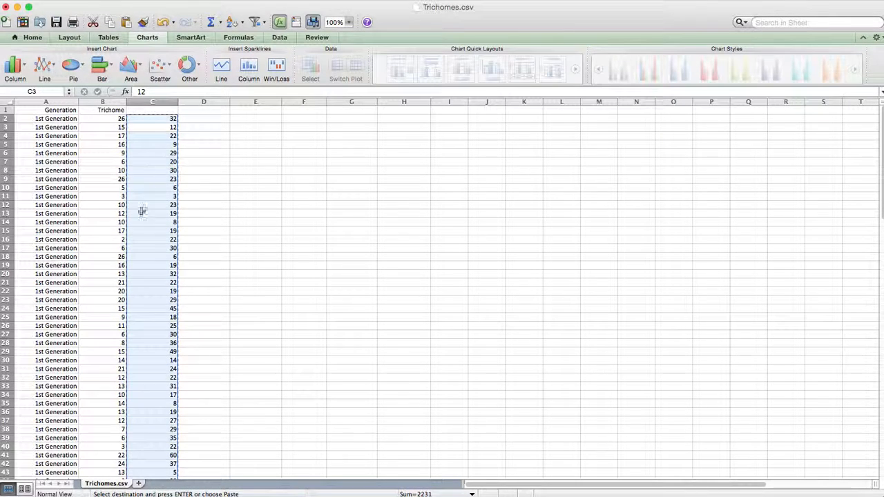
- Paste the cut second-generation counts directly below the last Trichome value, starting at cell B102
scroll(110, 272, down, 19)
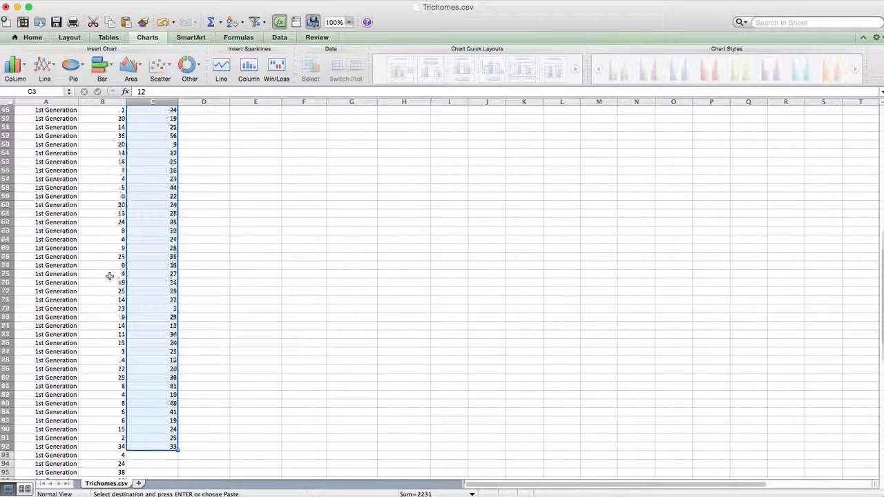
scroll(109, 276, down, 20)
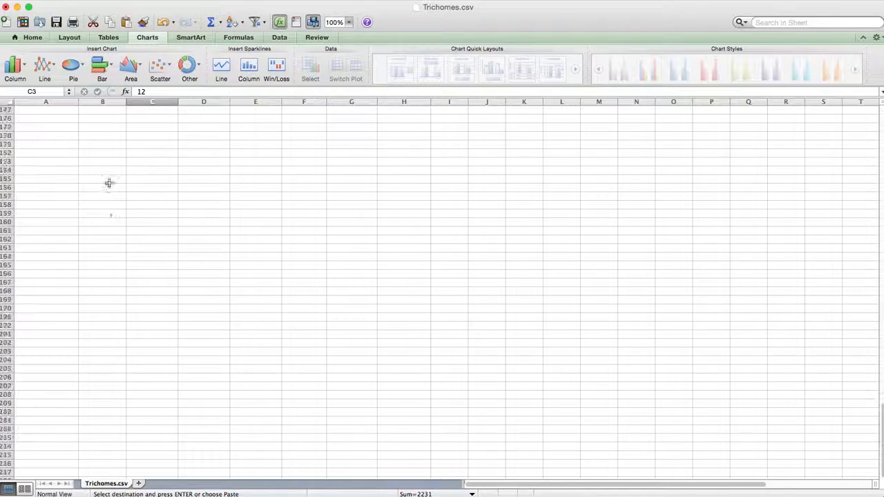
scroll(106, 219, down, 20)
click(106, 219)
scroll(107, 219, up, 20)
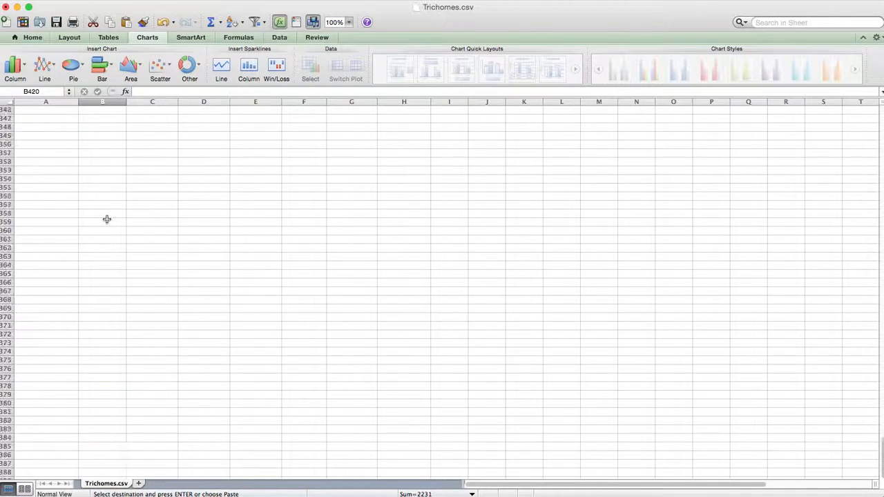
scroll(104, 226, up, 20)
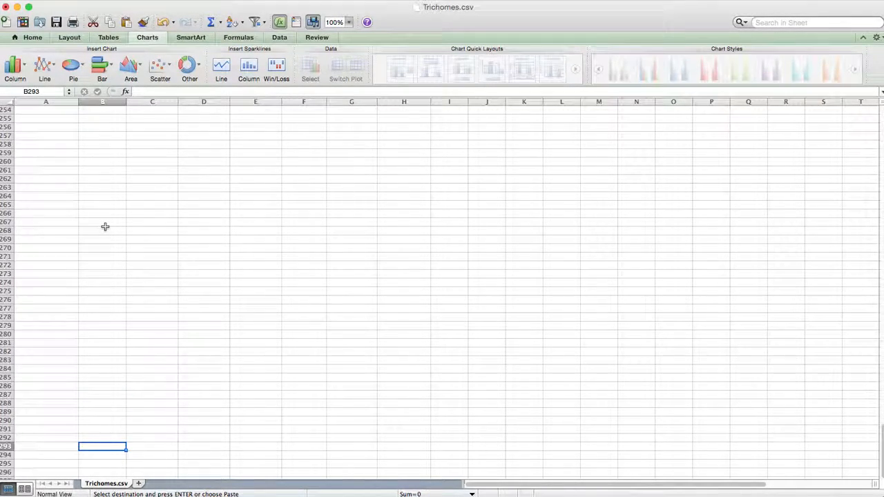
scroll(105, 227, up, 20)
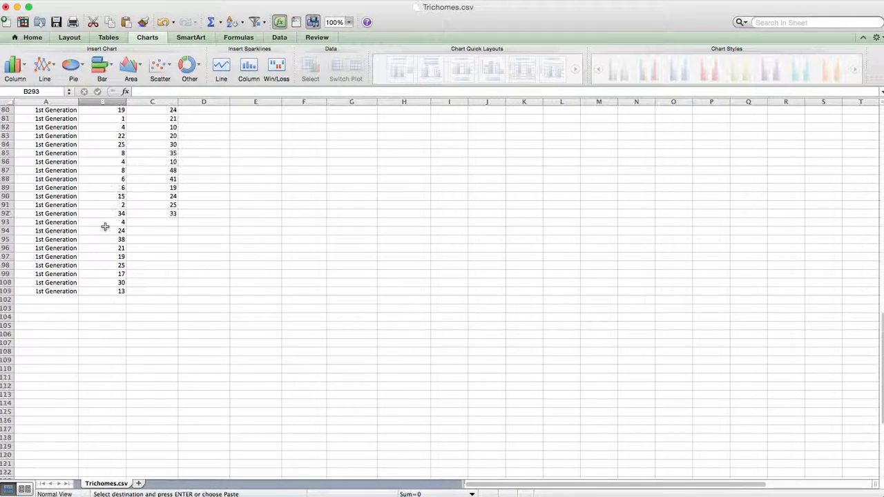
scroll(105, 234, down, 1)
click(107, 291)
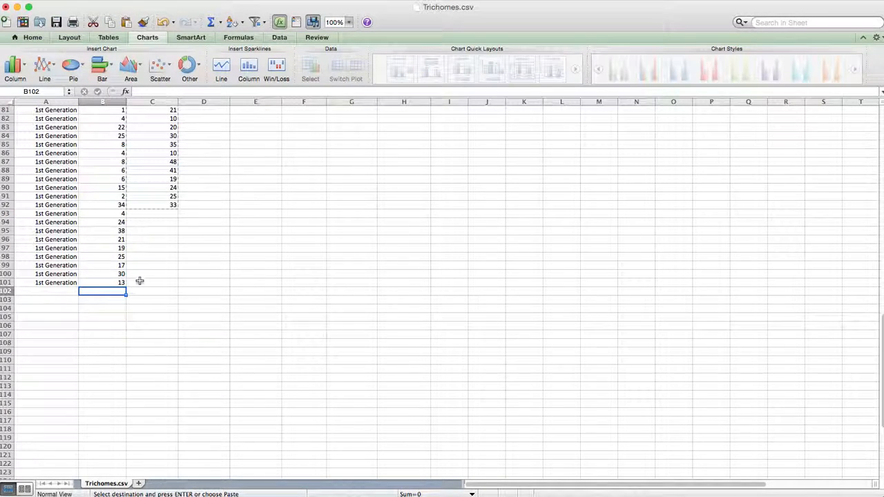
key(super+v)
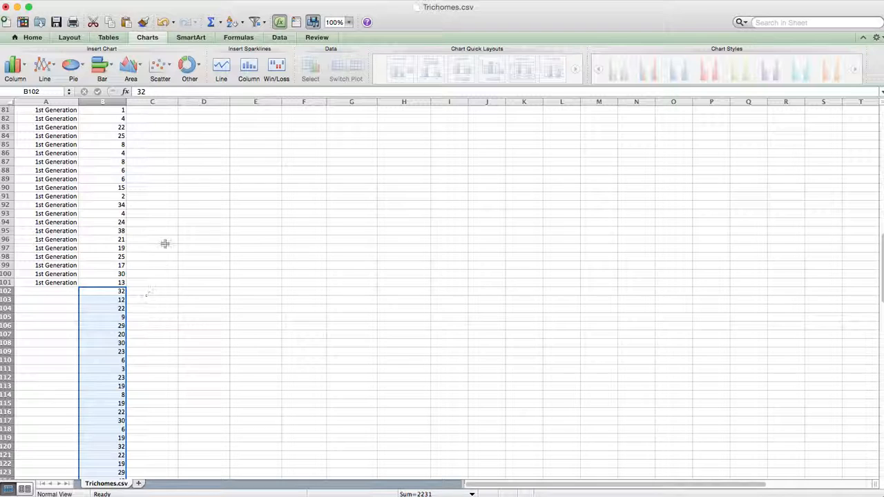
- Enter 2nd Generation in cells A102 and A103 beside the first two moved counts
click(38, 292)
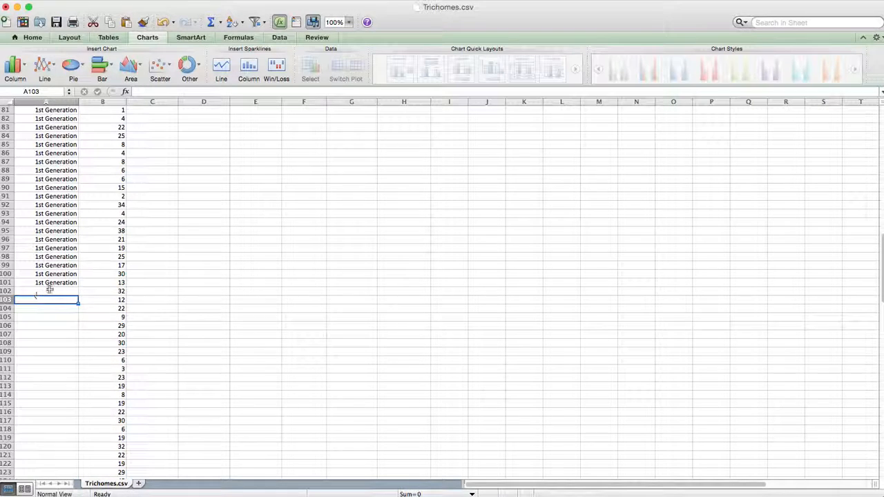
text(2n)
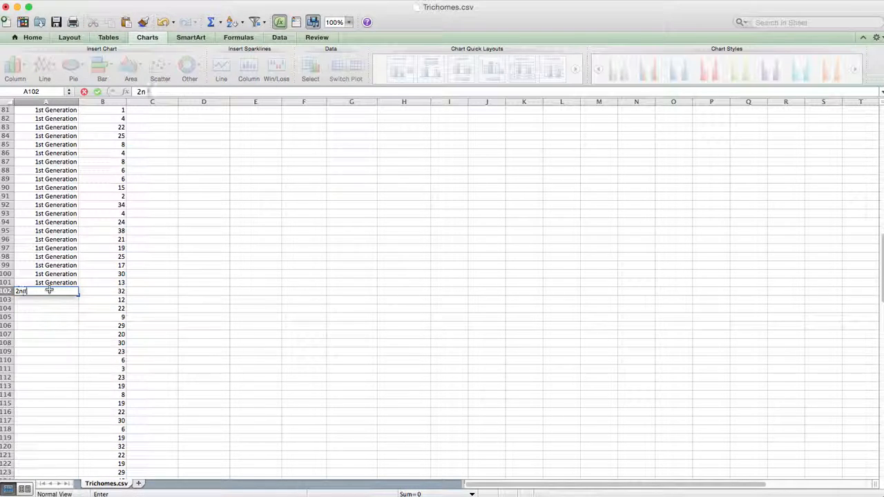
text(d Generation)
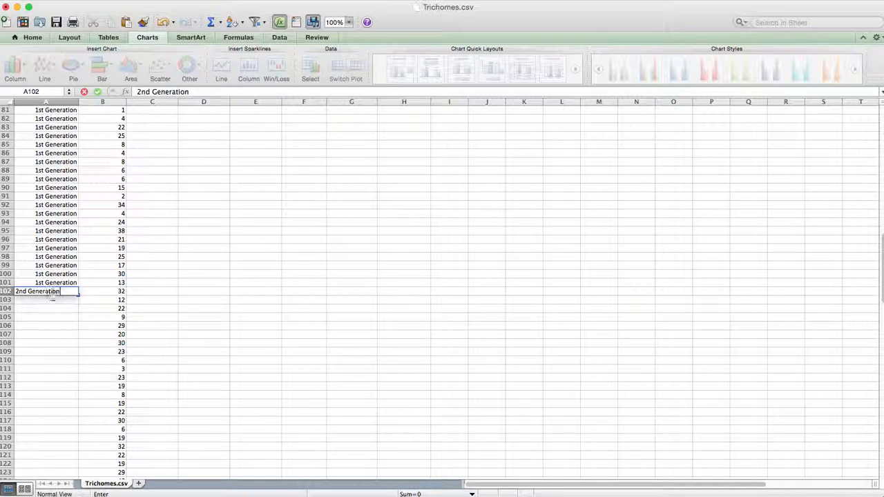
click(49, 301)
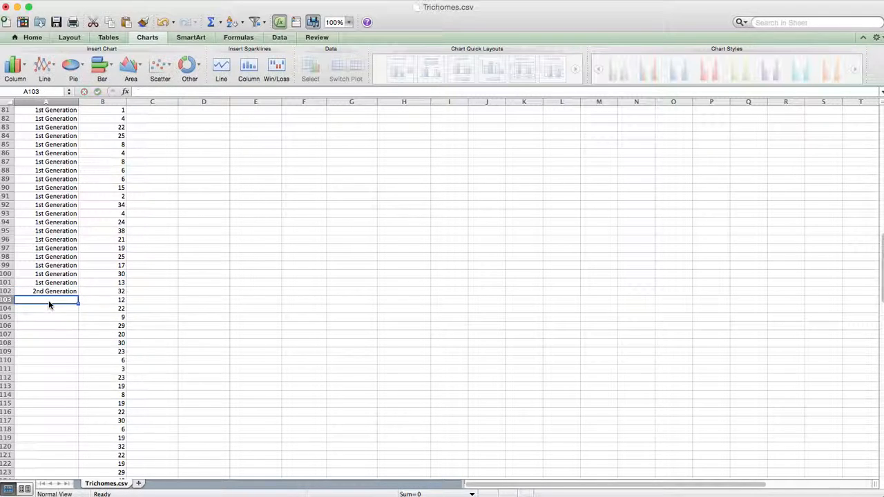
text(2)
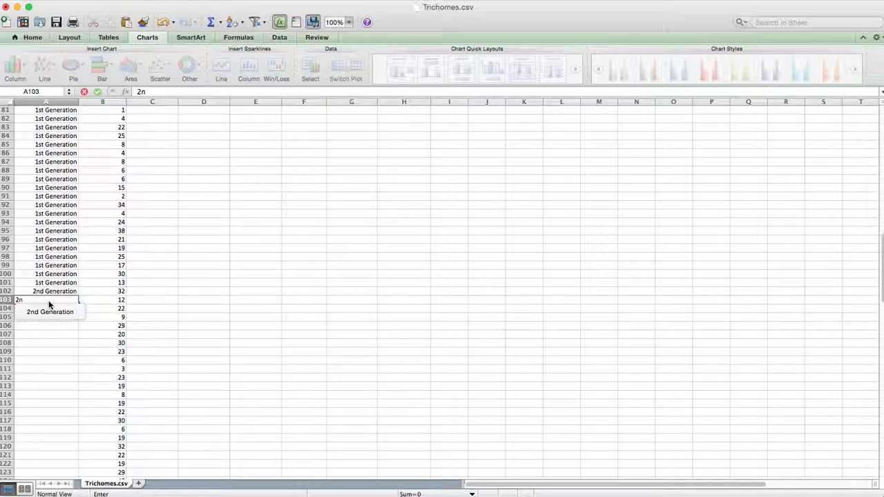
text(n)
click(49, 311)
key(Return)
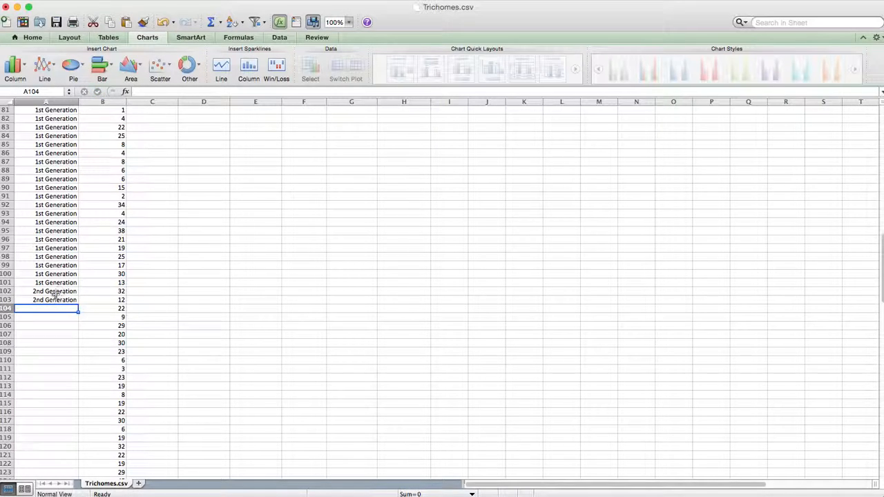
- Fill the 2nd Generation label from A102:A103 down column A alongside the moved counts
drag(55, 290, 55, 300)
double_click(78, 303)
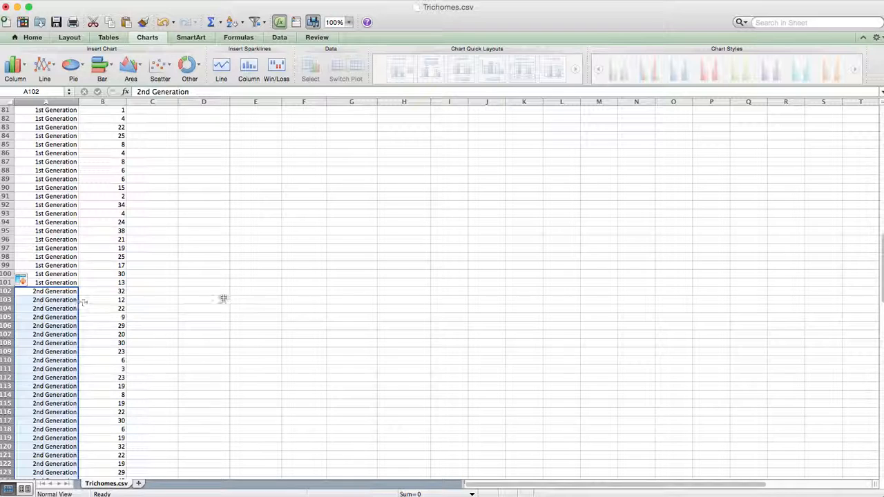
scroll(226, 306, up, 20)
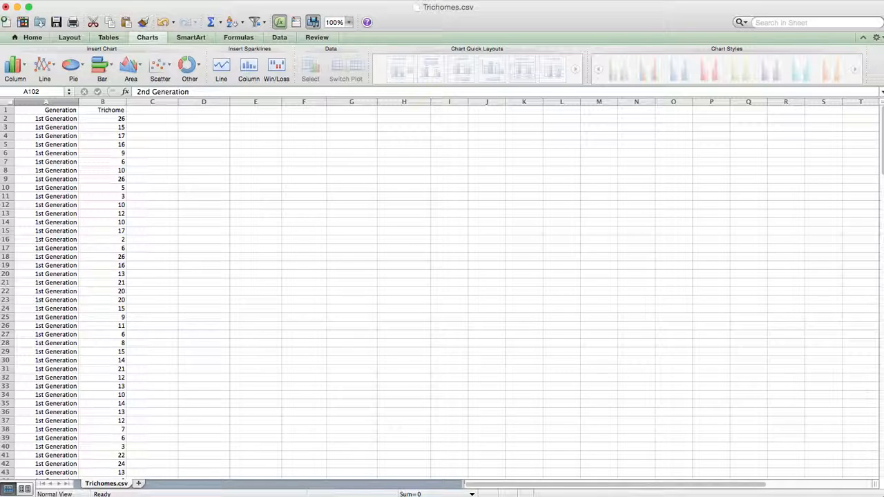
- Save the sheet to the Desktop as Trichomes Hypoth in Comma Separated Values format, replacing the existing file and accepting the format limitations
key(super+shift+s)
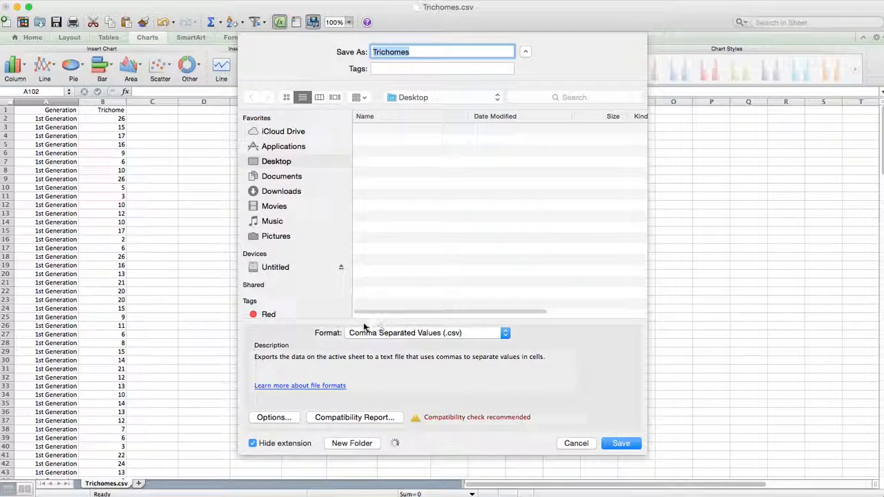
click(504, 333)
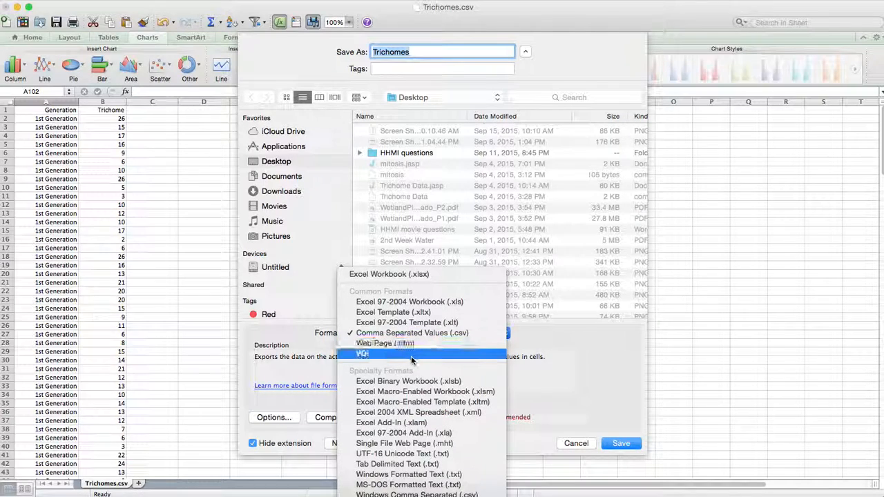
click(420, 334)
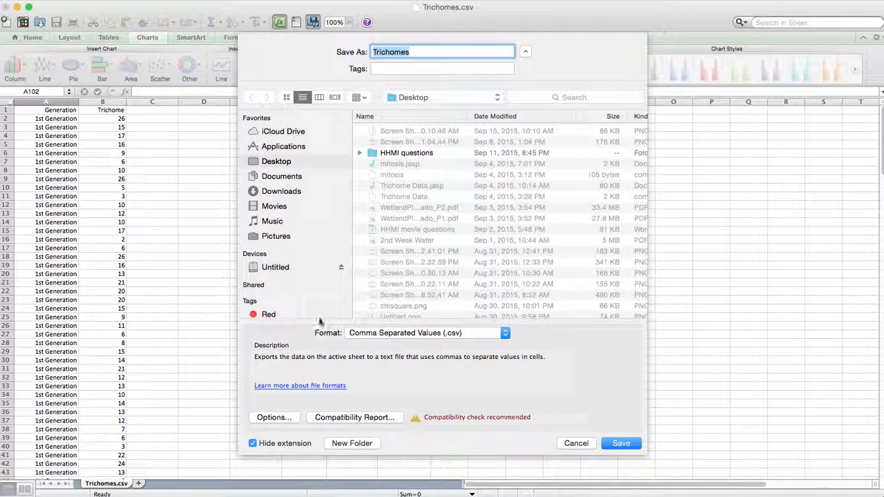
click(417, 51)
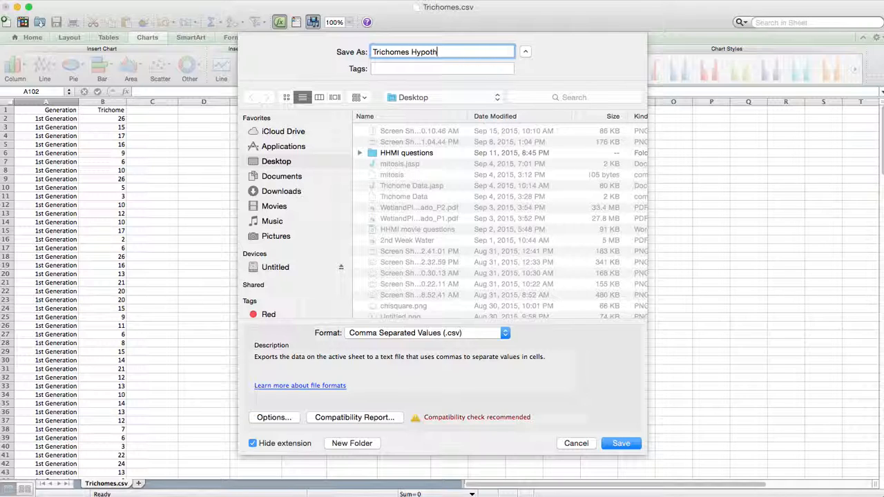
click(621, 443)
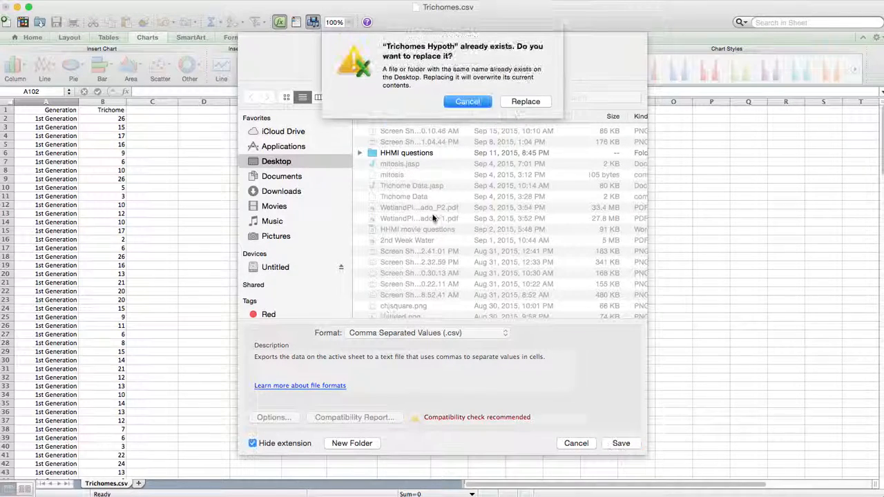
click(526, 101)
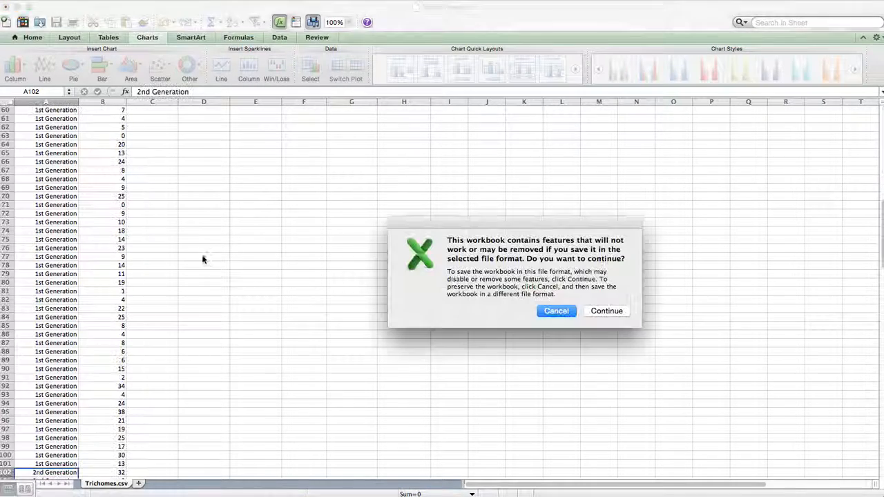
click(601, 310)
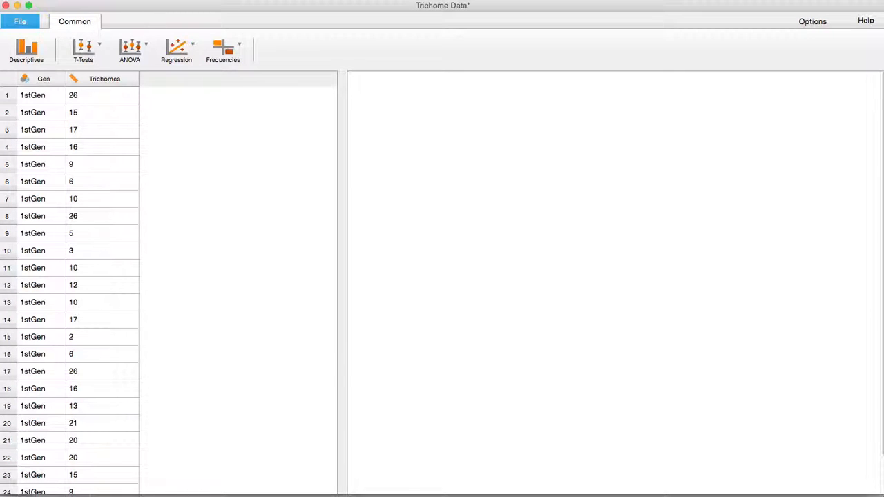
- Set up an independent samples t-test with Trichomes as the dependent variable and Gen as the grouping variable
scroll(74, 188, down, 3)
scroll(74, 187, down, 10)
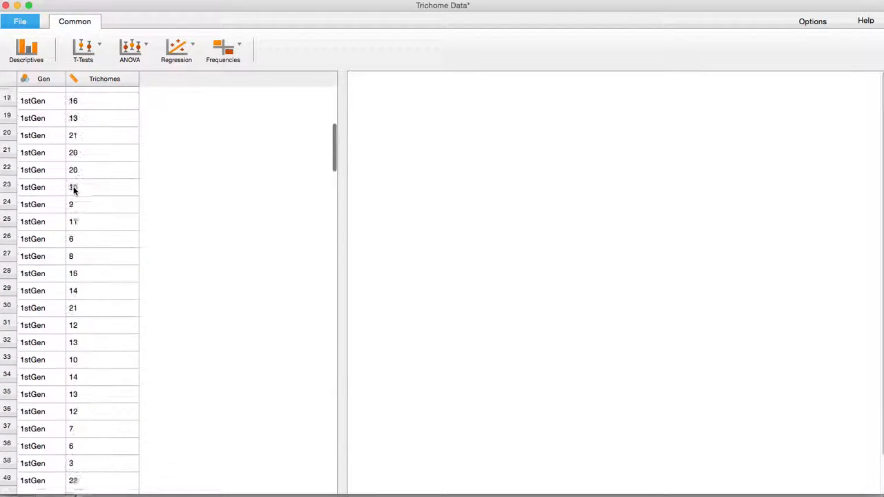
scroll(74, 193, up, 15)
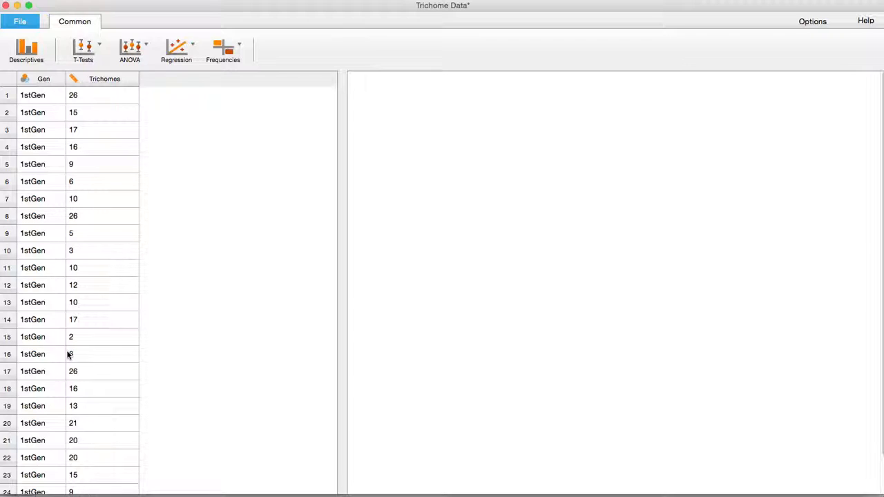
click(98, 52)
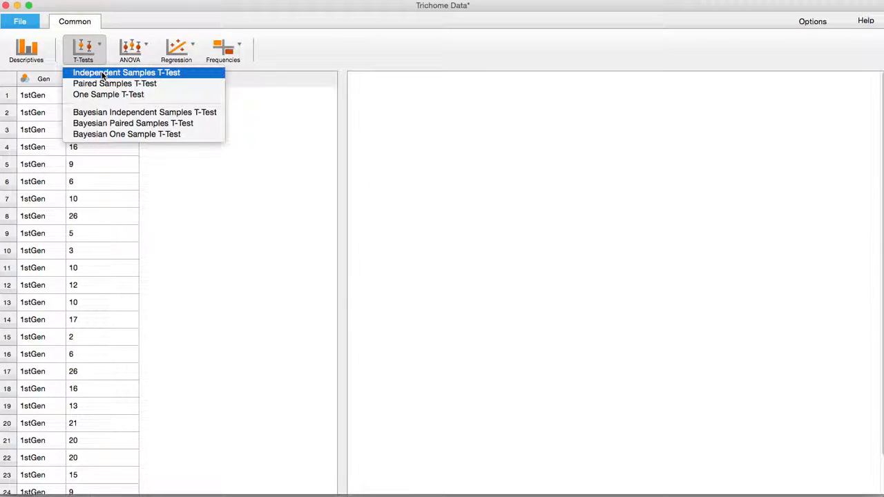
click(102, 73)
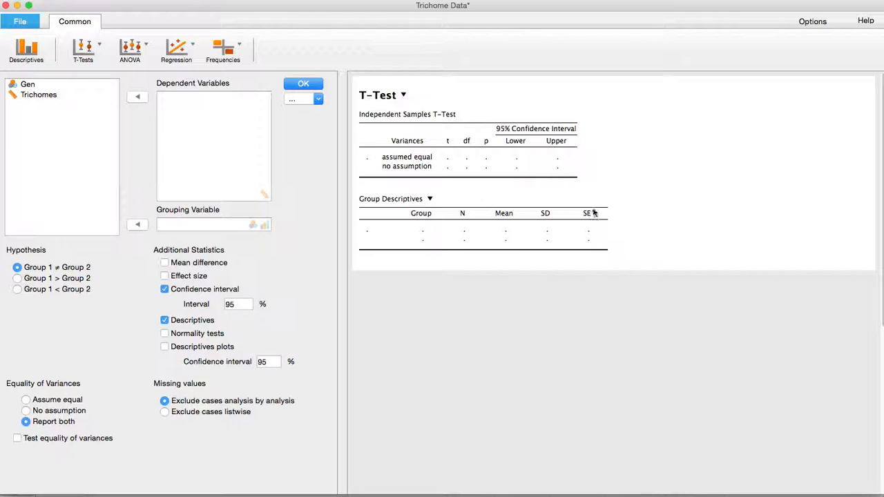
click(50, 96)
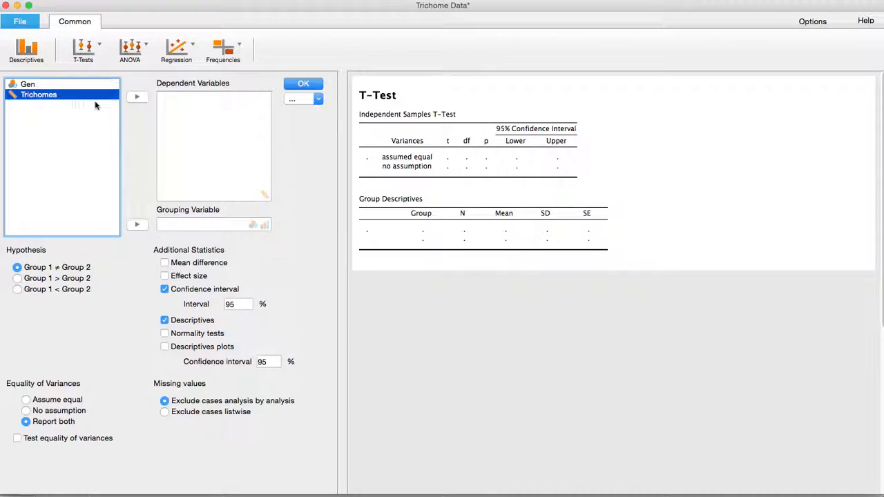
click(135, 98)
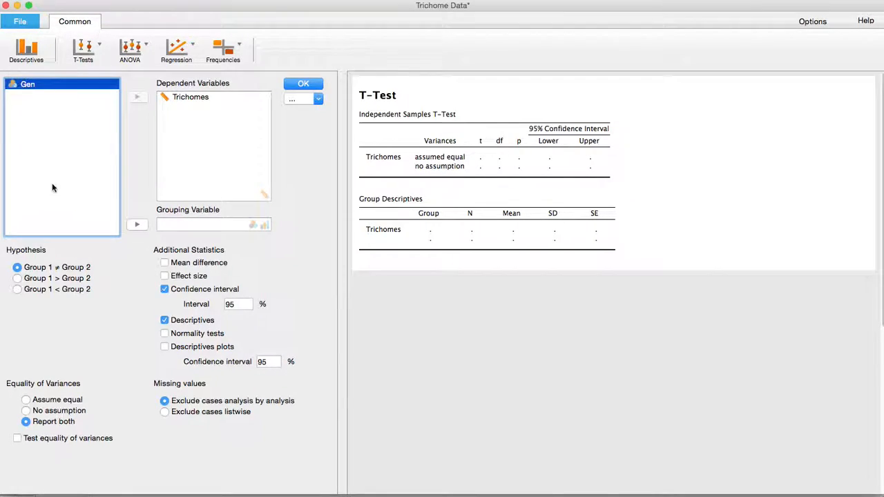
click(136, 226)
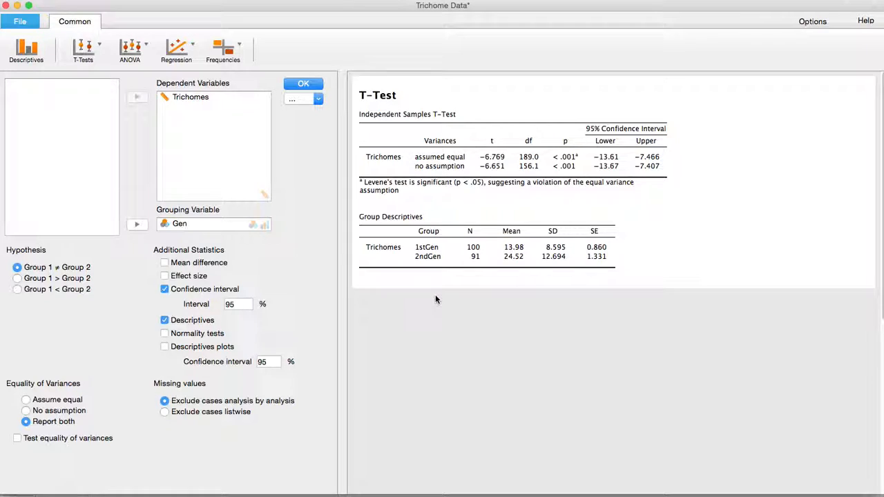
- Add a descriptives plot to the t-test results and open the options for that plot
click(166, 347)
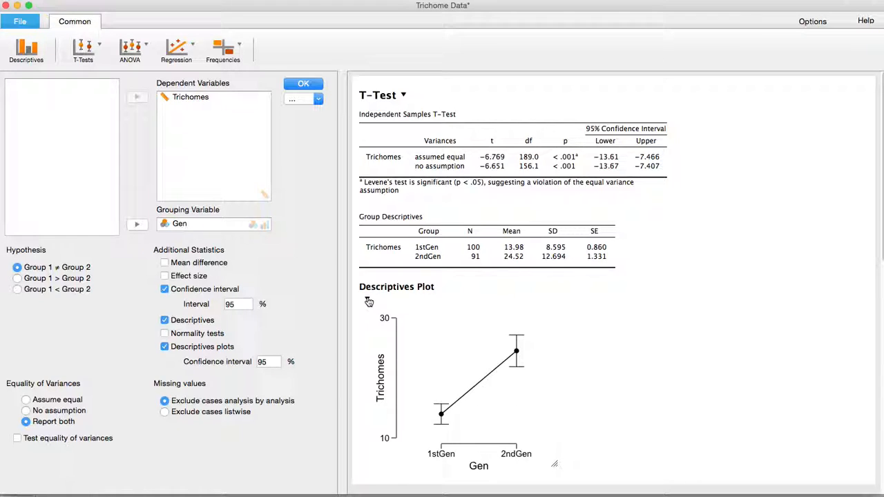
click(369, 302)
click(392, 314)
click(100, 47)
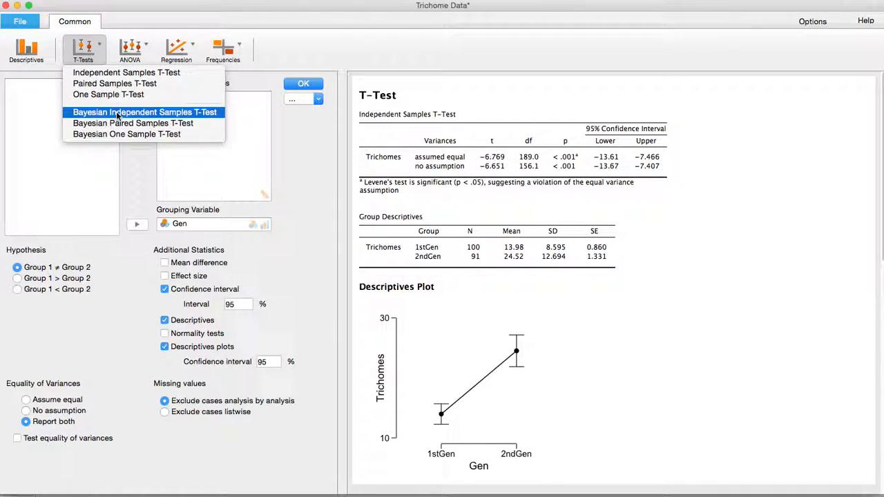
click(146, 47)
click(145, 47)
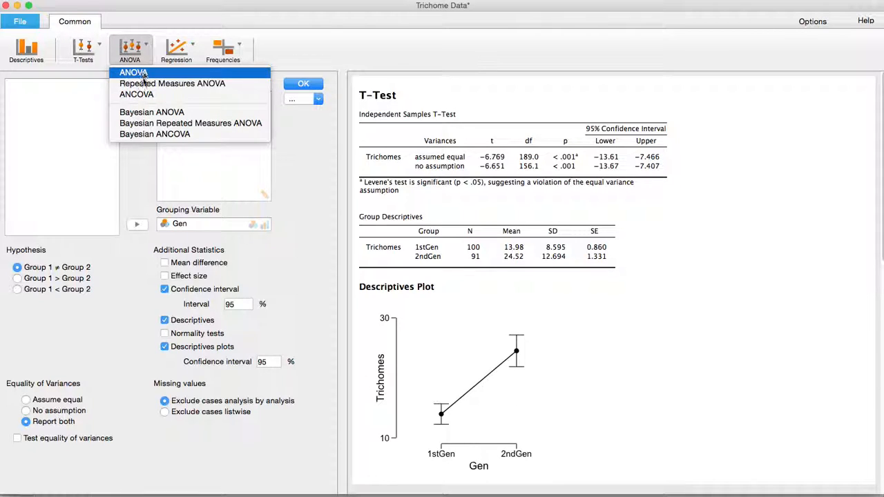
click(100, 48)
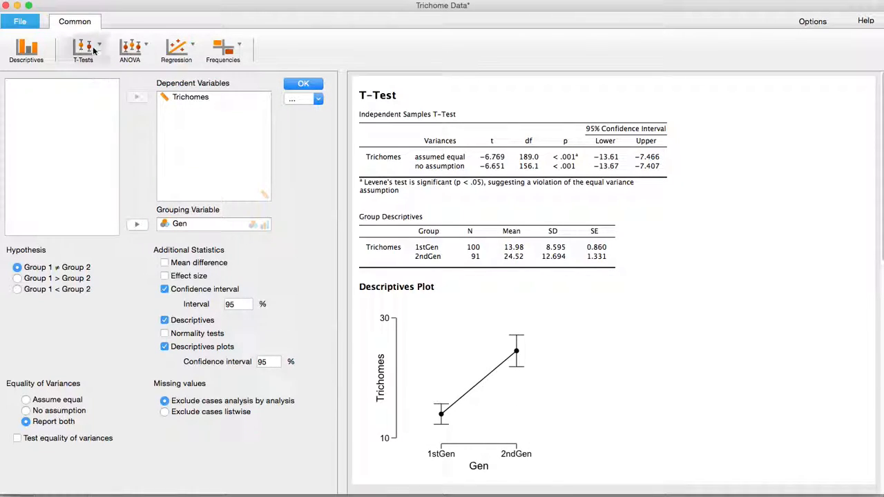
click(97, 48)
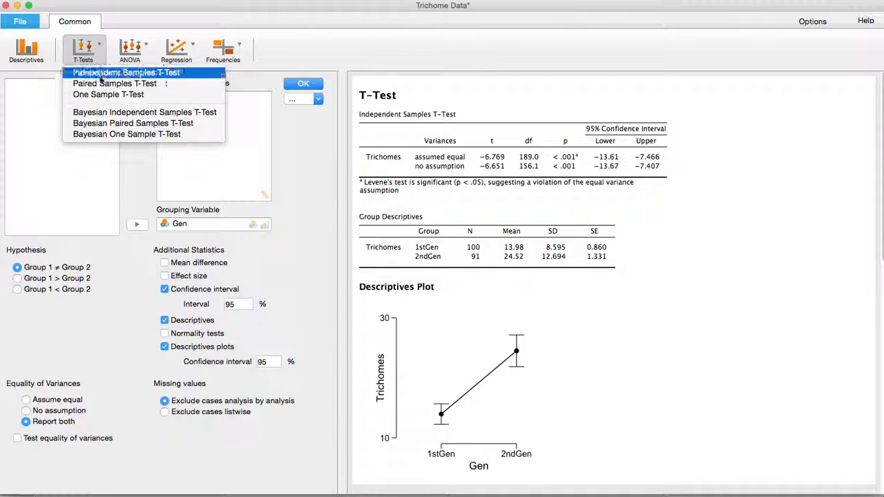
click(190, 48)
click(197, 49)
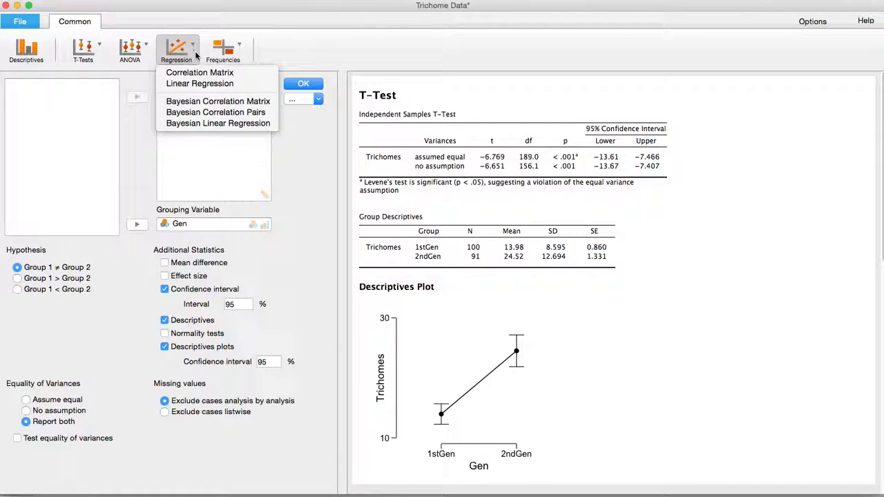
click(239, 50)
click(240, 55)
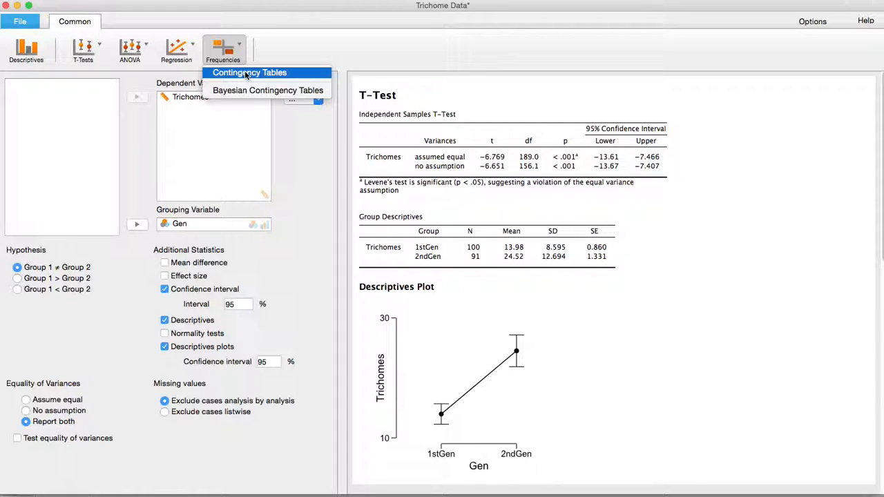